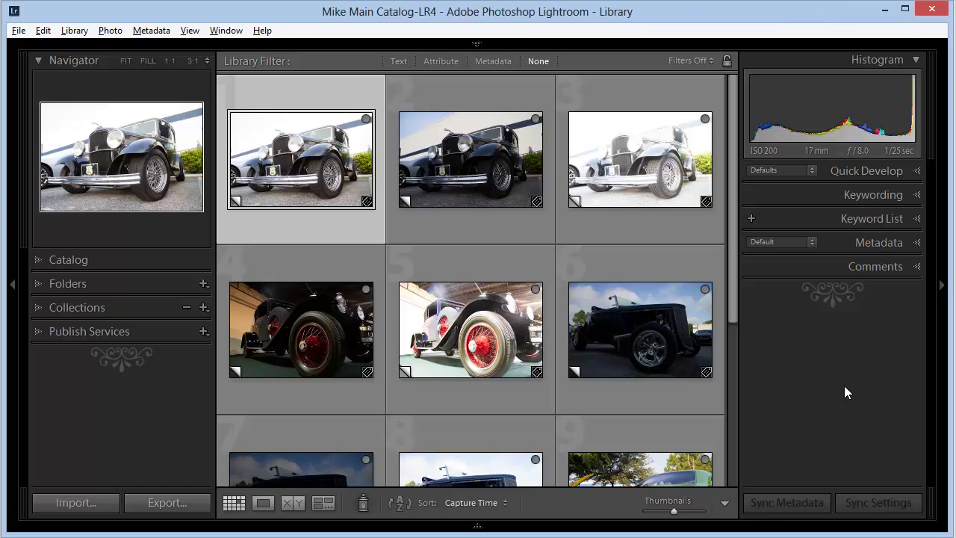
- Select bracketed photos 1–3 and open them in Develop with Auto Sync on
{"action": "left_click", "coordinate": [609, 177], "text": "shift"}
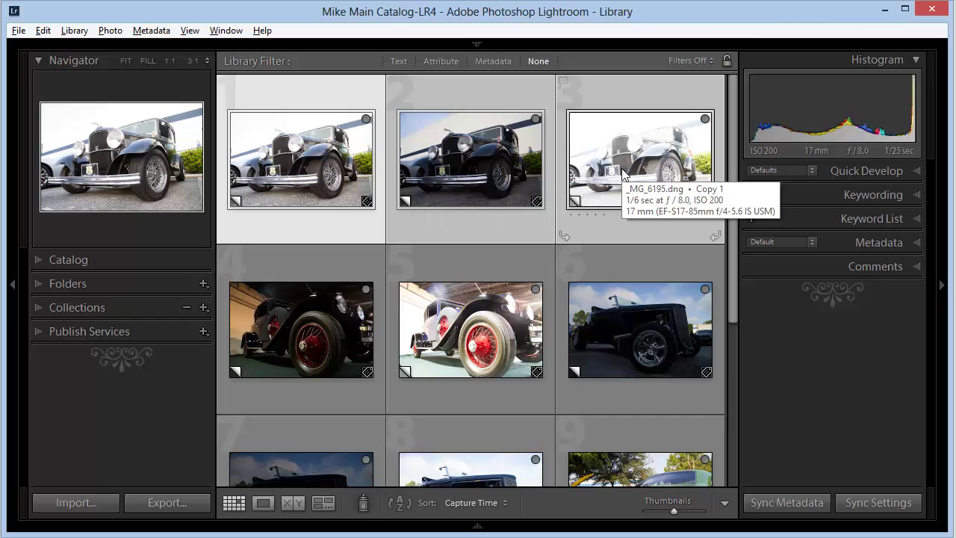
{"action": "key", "text": "d"}
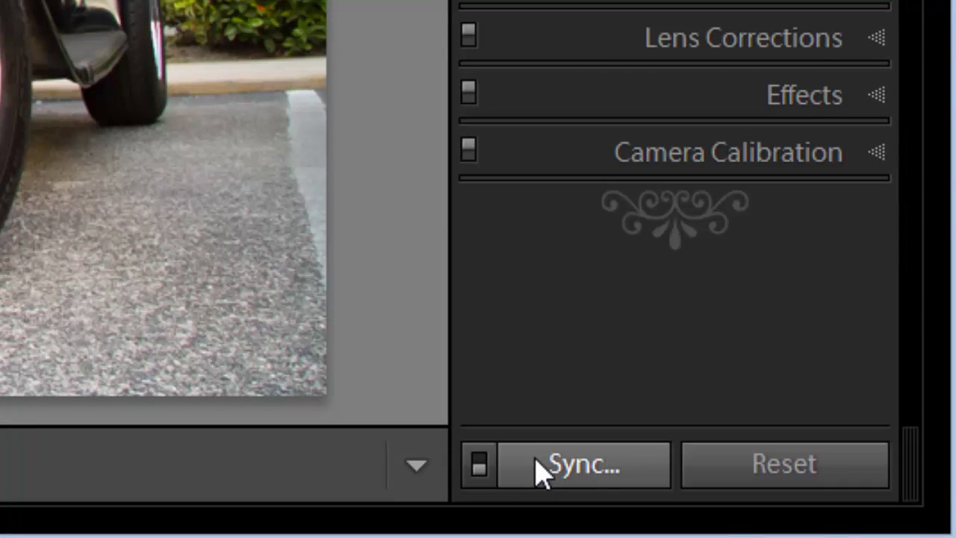
{"action": "left_click", "coordinate": [479, 472]}
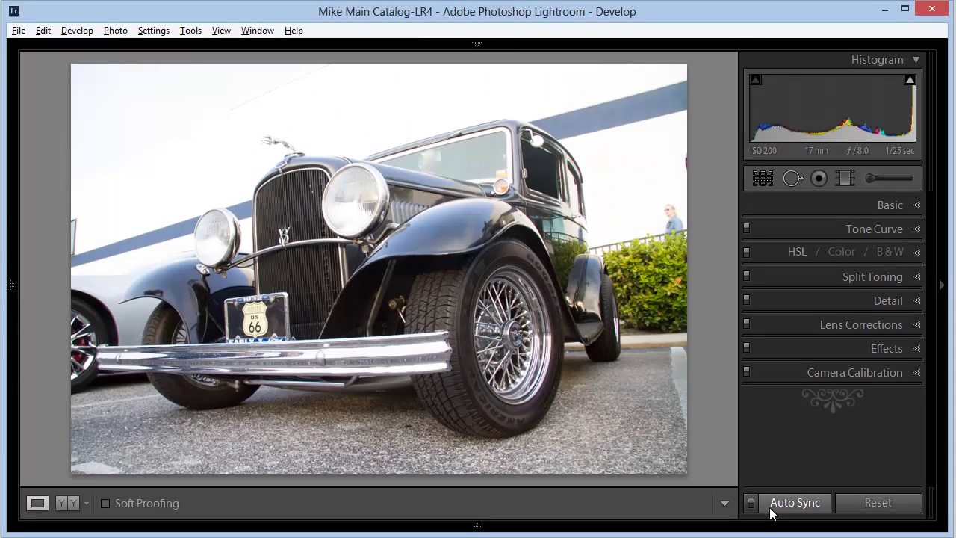
- Preview the dark indoor car photo, then return to the first bracketed shot _MG_6193
{"action": "mouse_move", "coordinate": [607, 523]}
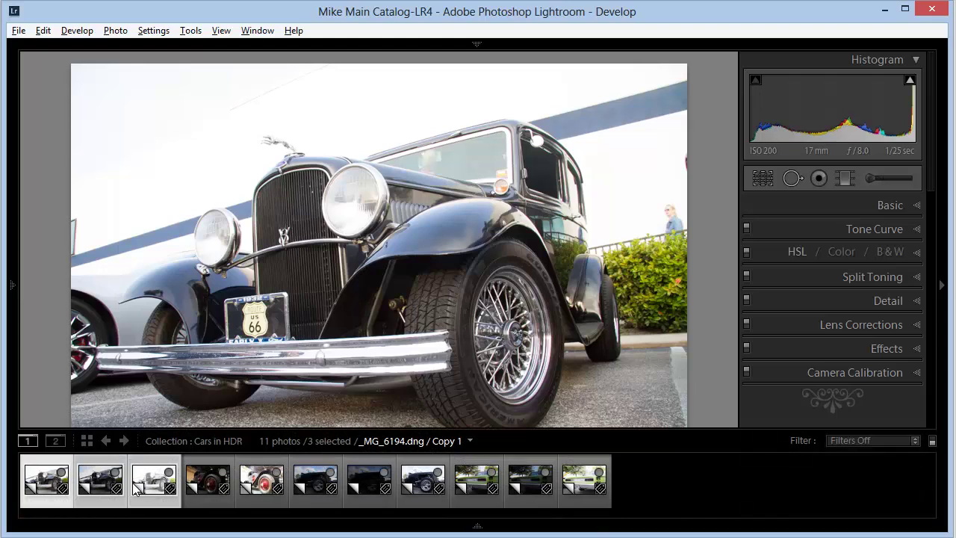
{"action": "mouse_move", "coordinate": [140, 486]}
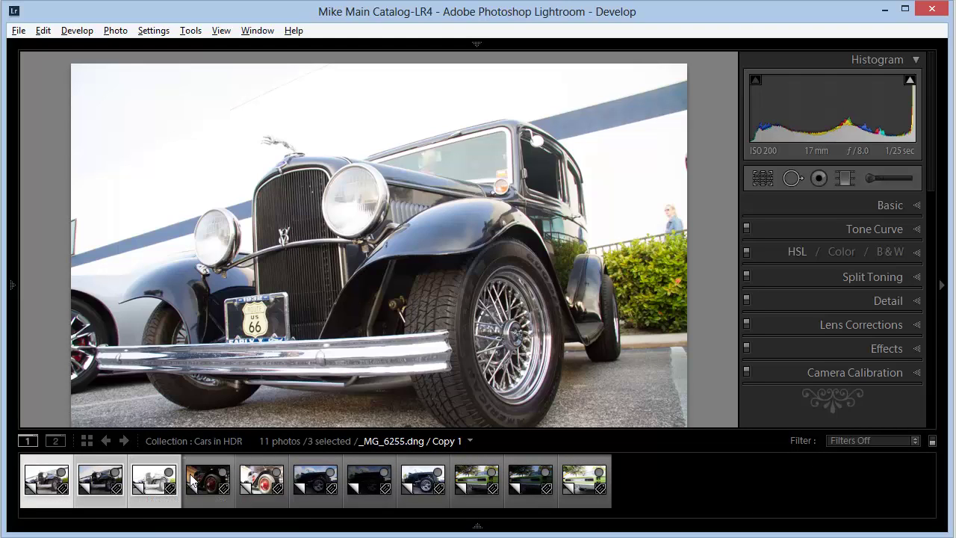
{"action": "mouse_move", "coordinate": [210, 484]}
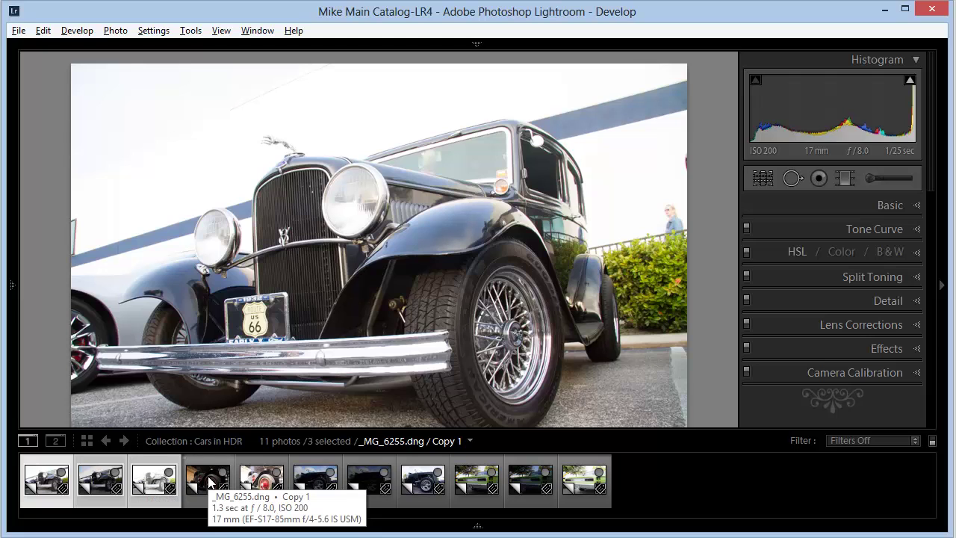
{"action": "left_click", "coordinate": [210, 484]}
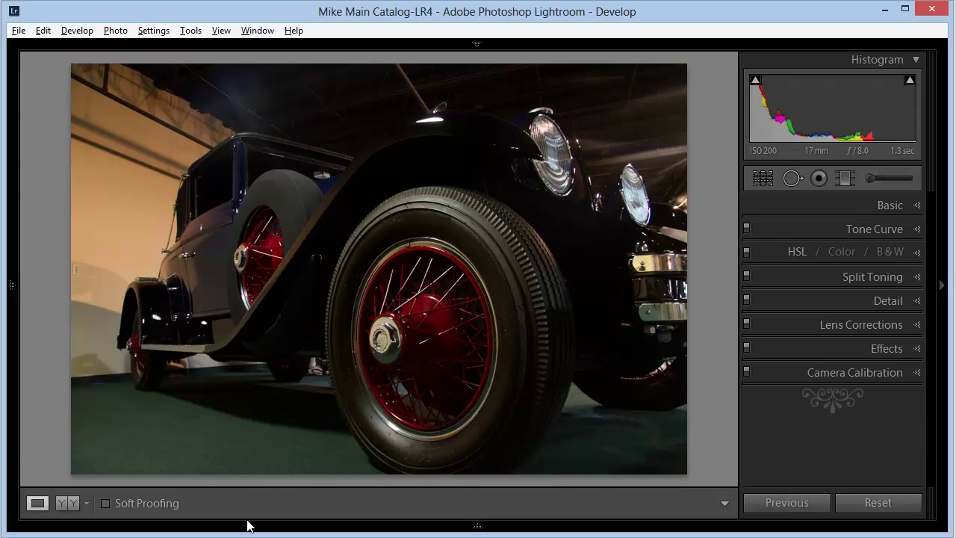
{"action": "mouse_move", "coordinate": [248, 525]}
{"action": "left_click", "coordinate": [46, 481]}
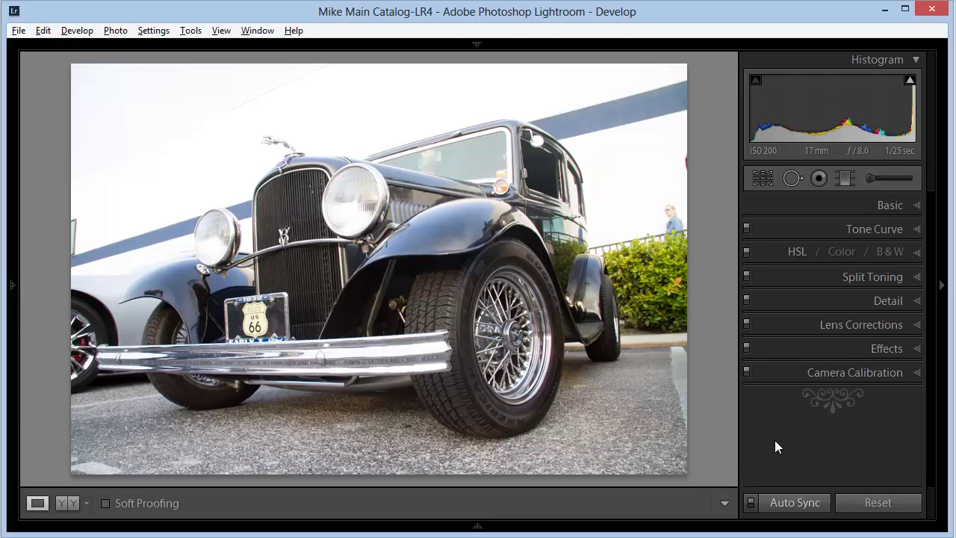
- In the Basic panel, set Highlights -12, Shadows +12 and Clarity +14 on the vintage car
{"action": "left_click", "coordinate": [917, 204]}
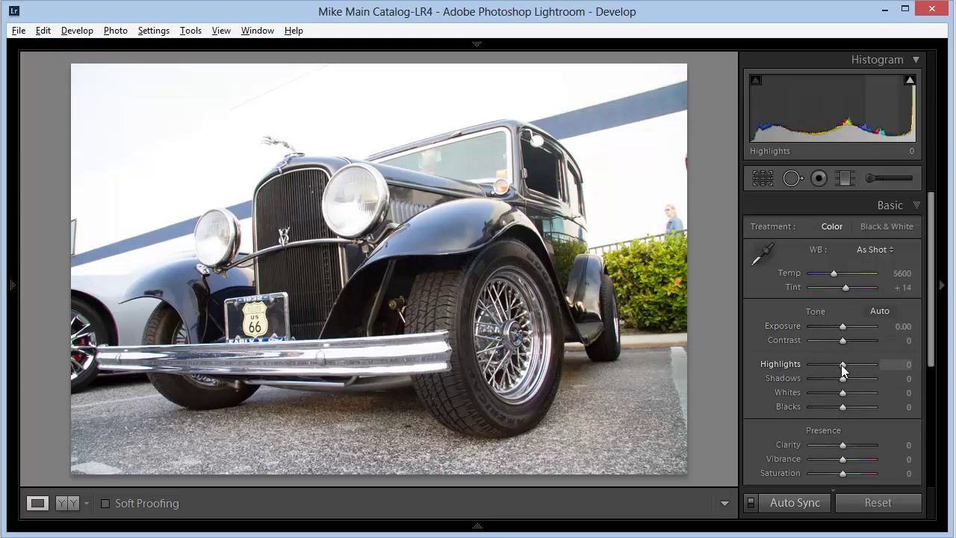
{"action": "left_click_drag", "start_coordinate": [843, 365], "coordinate": [839, 365]}
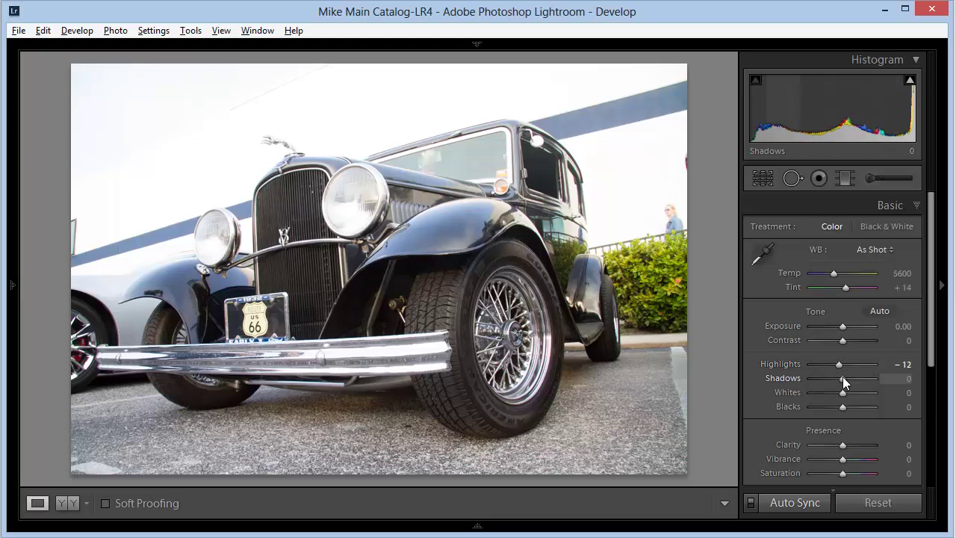
{"action": "left_click_drag", "start_coordinate": [843, 381], "coordinate": [847, 381]}
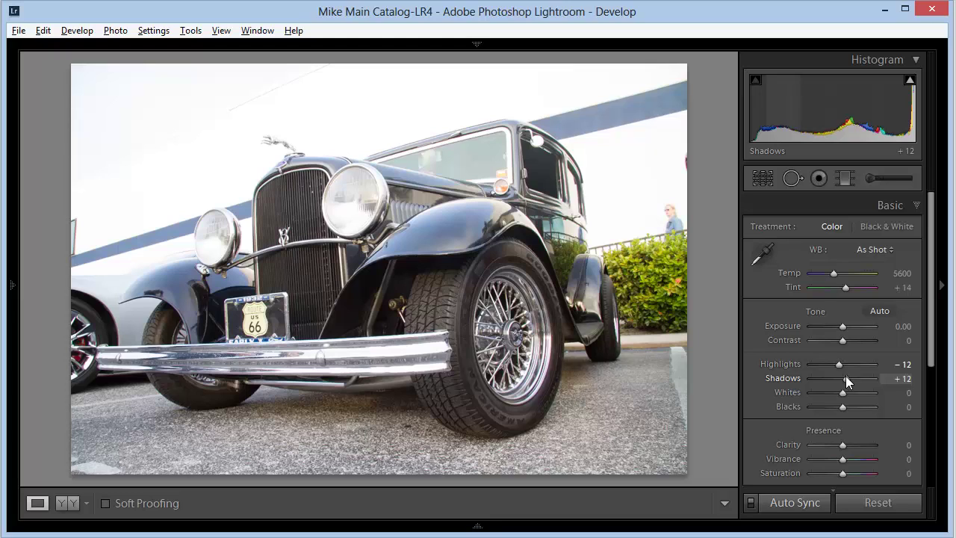
{"action": "left_click_drag", "start_coordinate": [842, 444], "coordinate": [845, 444]}
- In the Detail panel, turn Sharpening Amount down to 0
{"action": "scroll", "coordinate": [820, 412], "scroll_direction": "down", "scroll_amount": 3}
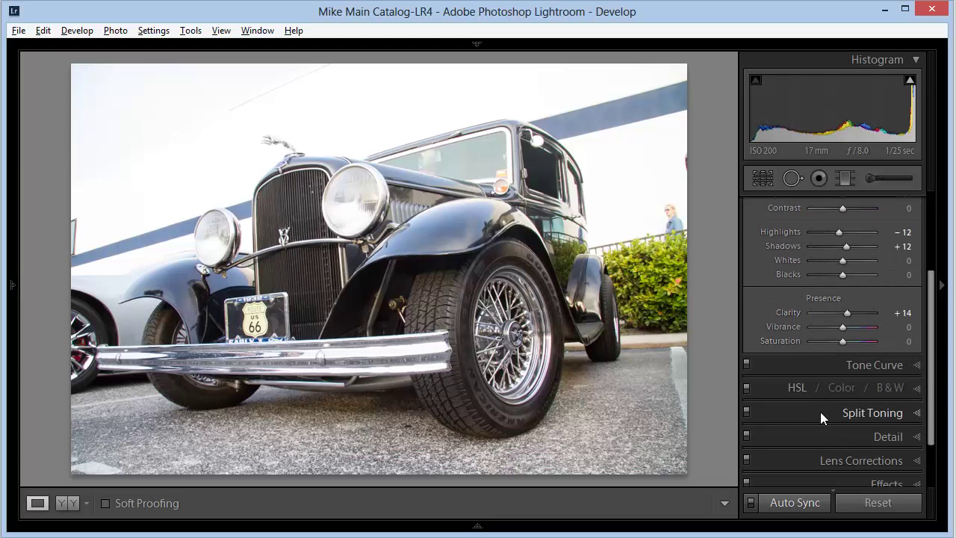
{"action": "left_click", "coordinate": [919, 436]}
{"action": "scroll", "coordinate": [873, 382], "scroll_direction": "up", "scroll_amount": 2}
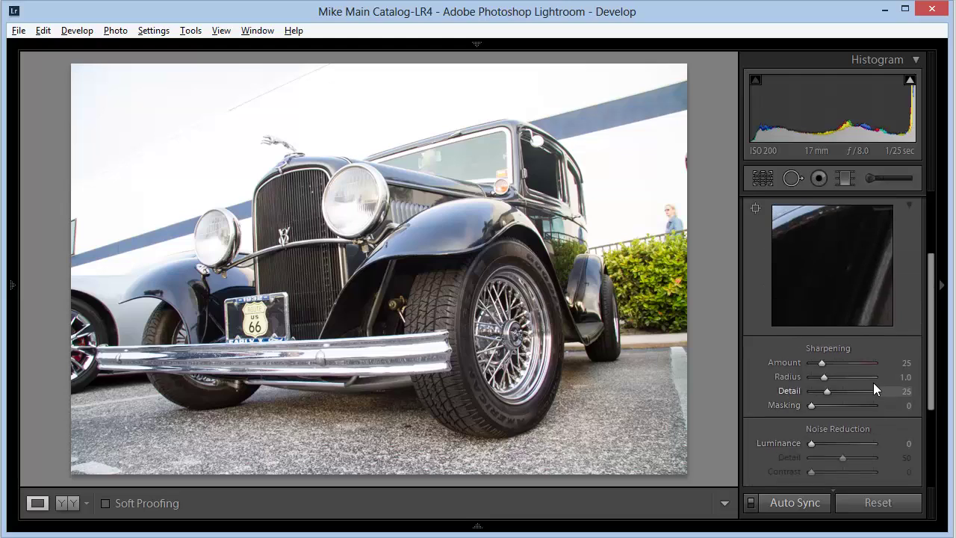
{"action": "scroll", "coordinate": [873, 389], "scroll_direction": "up", "scroll_amount": 1}
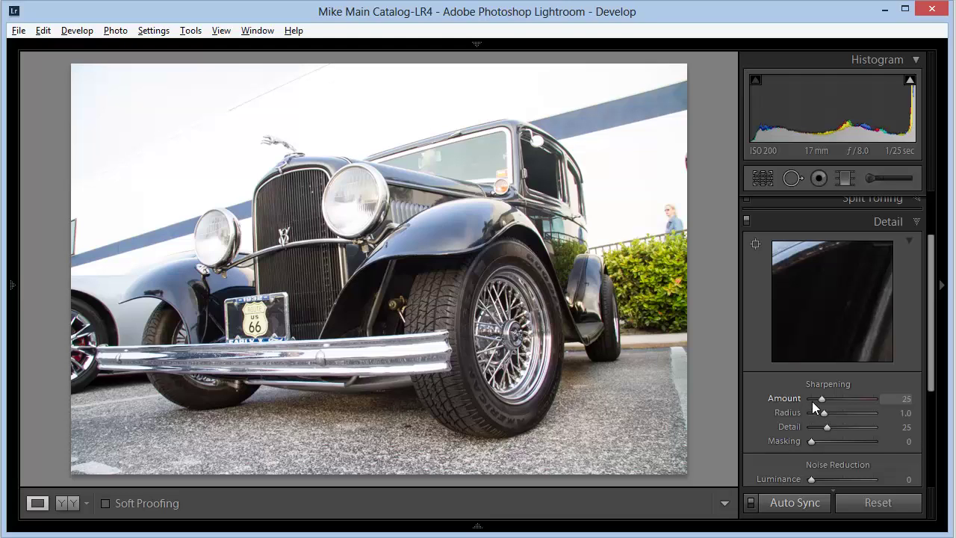
{"action": "left_click_drag", "start_coordinate": [823, 399], "coordinate": [803, 398]}
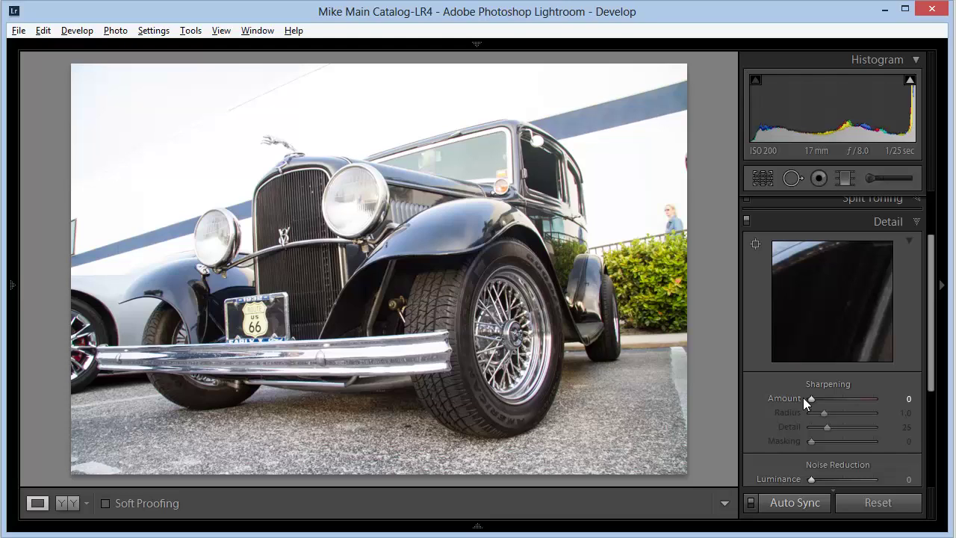
- Set Noise Reduction Luminance to 20 and commit the value
{"action": "scroll", "coordinate": [803, 397], "scroll_direction": "down", "scroll_amount": 3}
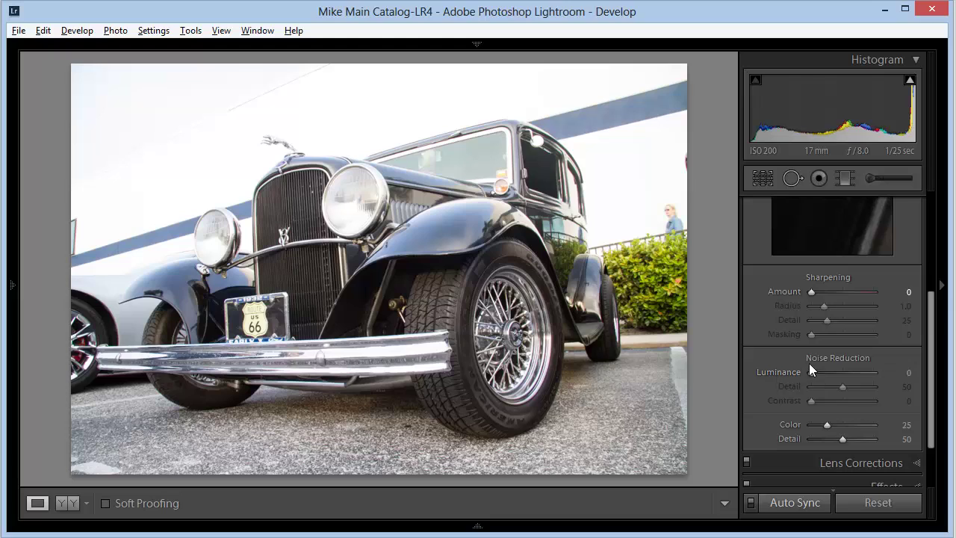
{"action": "left_click_drag", "start_coordinate": [810, 372], "coordinate": [823, 374]}
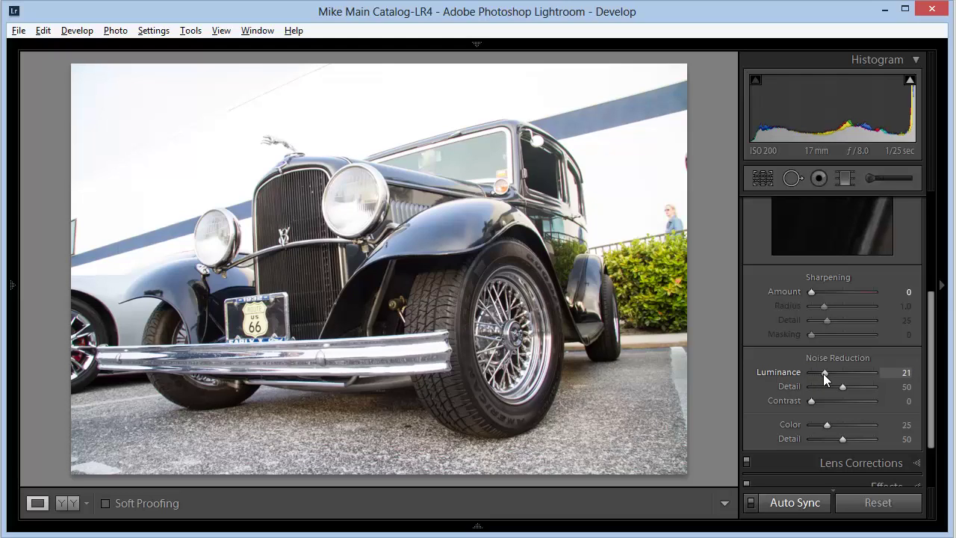
{"action": "left_click", "coordinate": [892, 372]}
{"action": "left_click", "coordinate": [892, 372]}
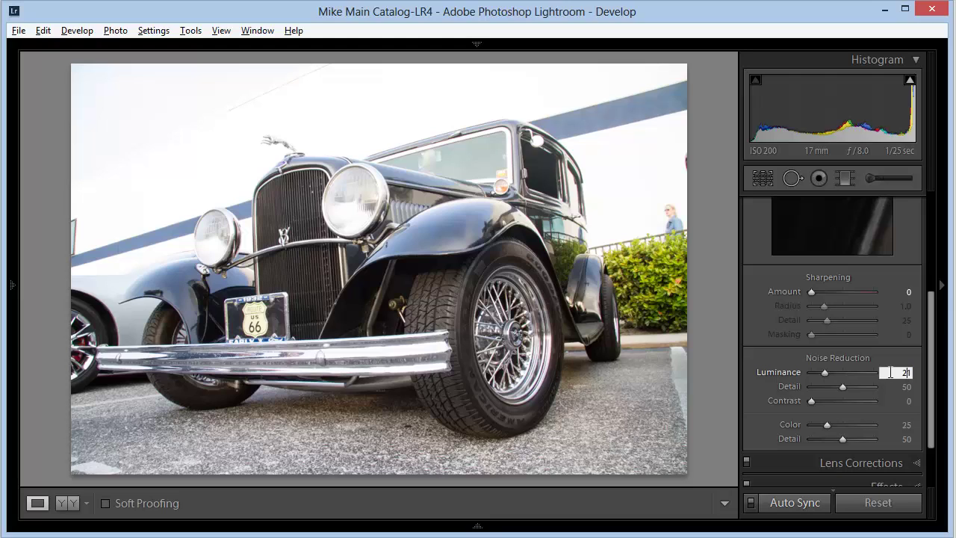
{"action": "key", "text": "Down"}
{"action": "key", "text": "Return"}
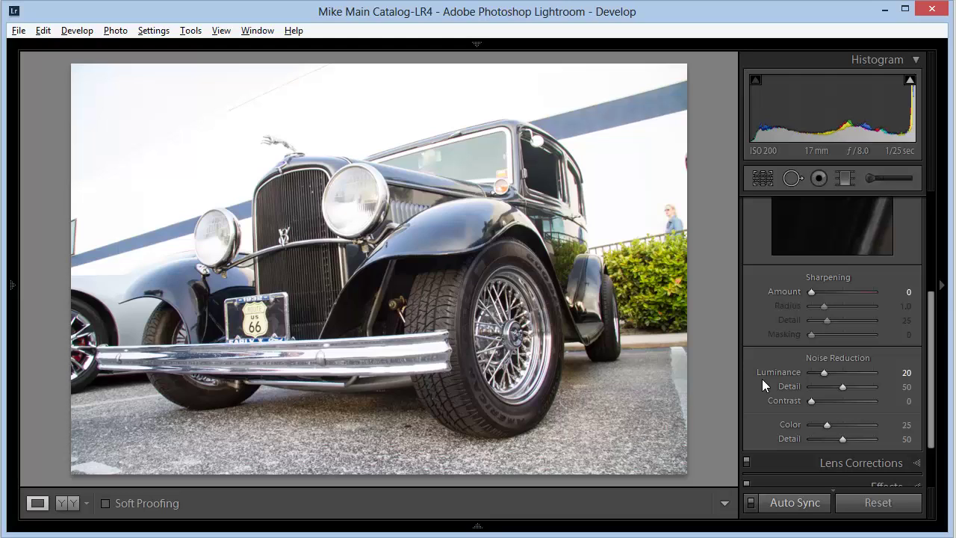
- In Lens Corrections, leave Enable Profile Corrections on for the Canon lens
{"action": "left_click", "coordinate": [917, 463]}
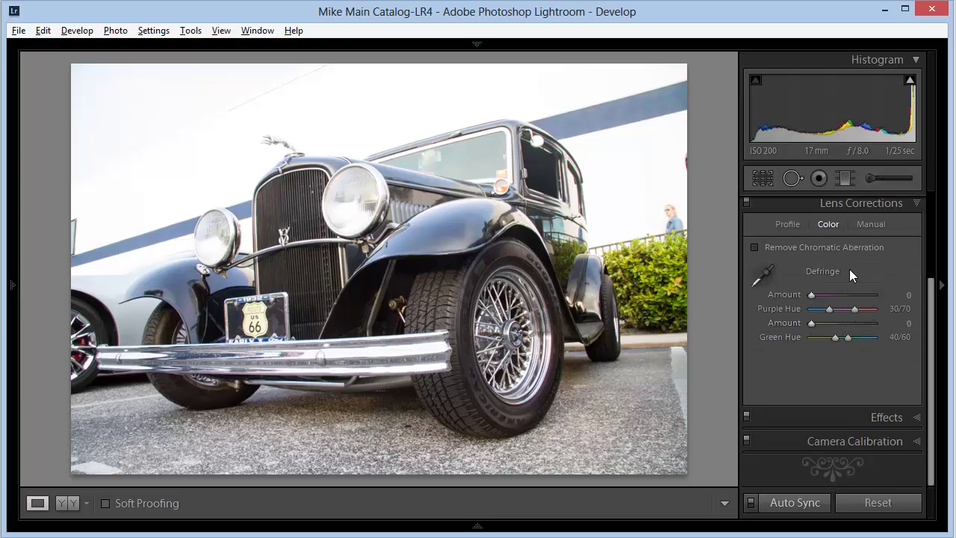
{"action": "left_click", "coordinate": [788, 227]}
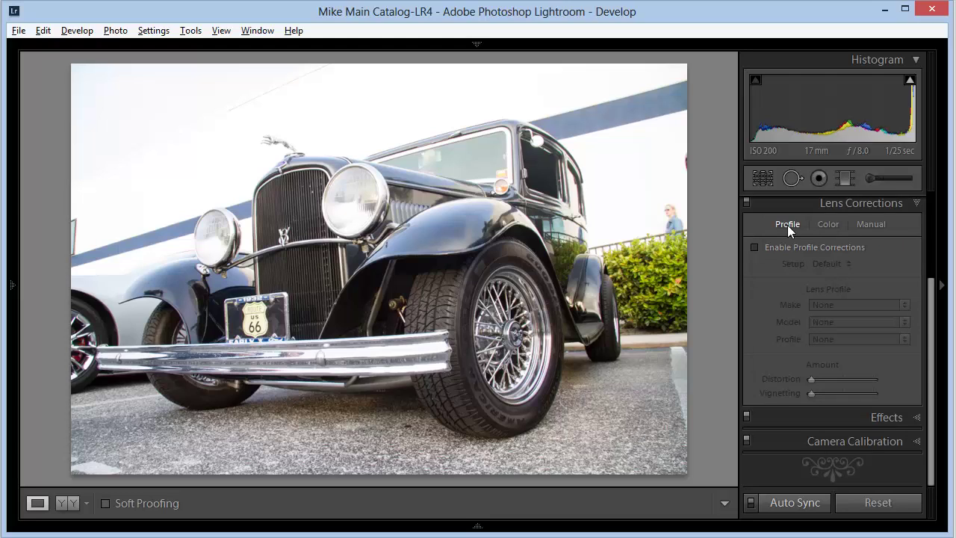
{"action": "left_click", "coordinate": [754, 247]}
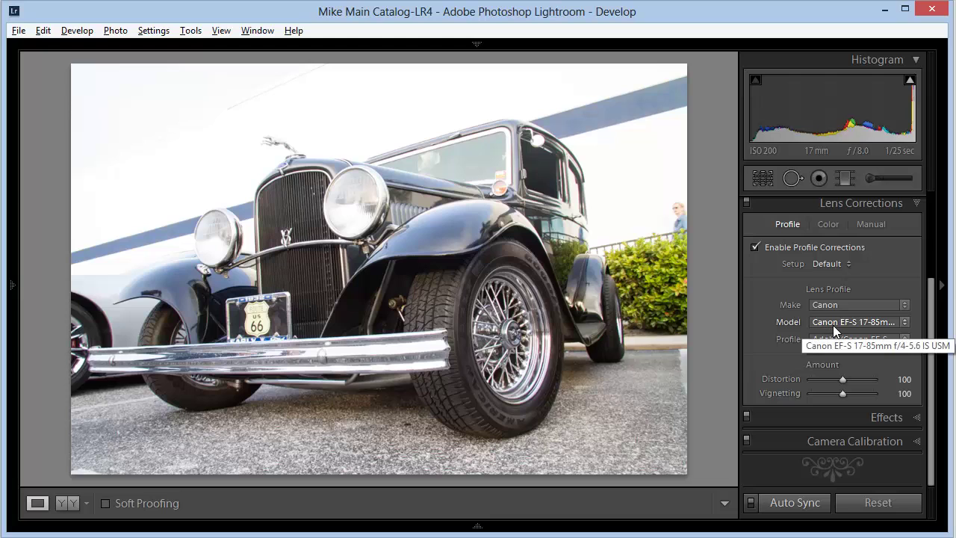
{"action": "left_click", "coordinate": [756, 247]}
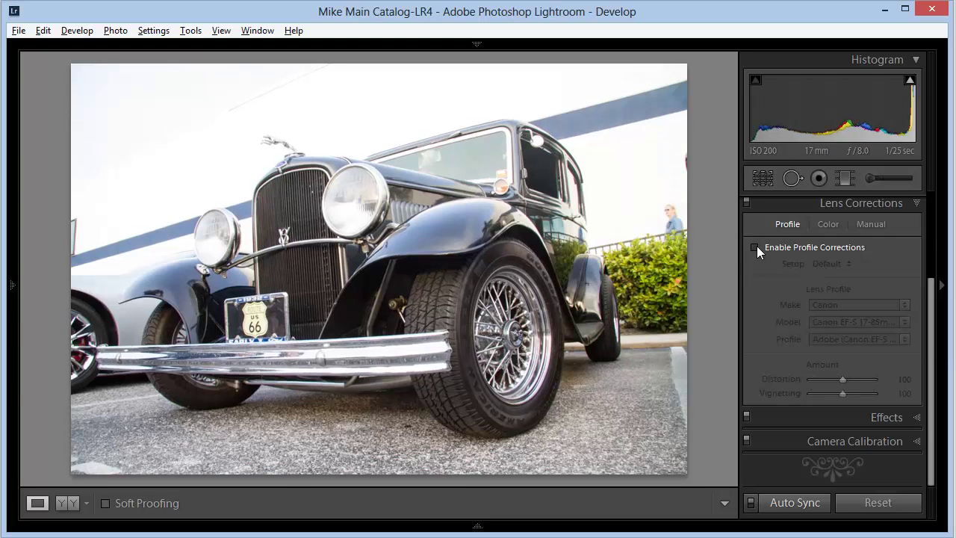
{"action": "left_click", "coordinate": [755, 247]}
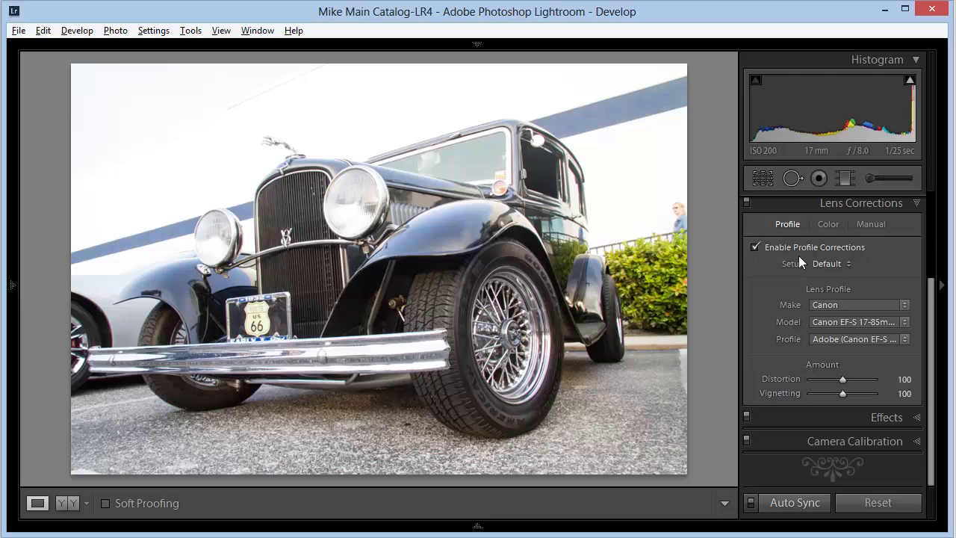
- On the Color tab, enable Remove Chromatic Aberration and set Purple Amount to 6
{"action": "left_click", "coordinate": [833, 226]}
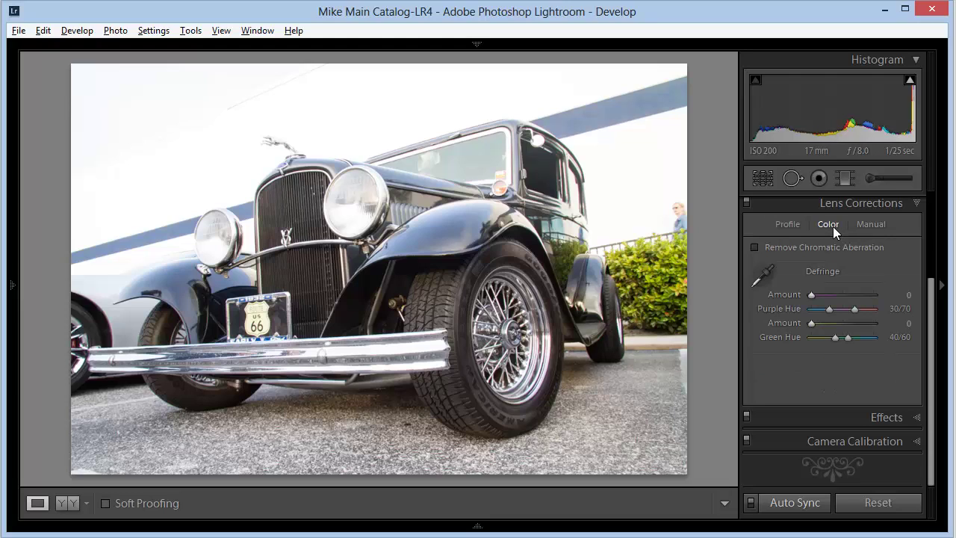
{"action": "left_click", "coordinate": [754, 246]}
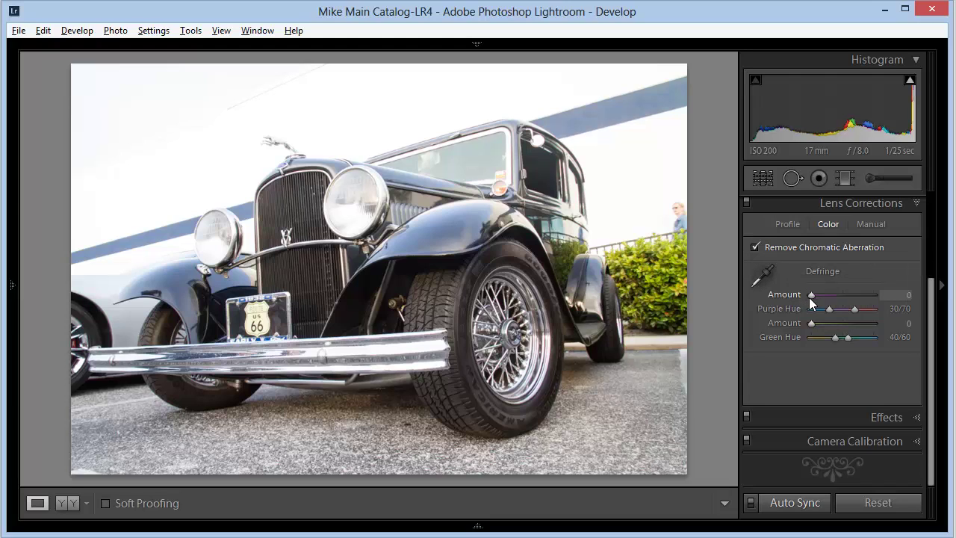
{"action": "left_click_drag", "start_coordinate": [811, 294], "coordinate": [826, 296]}
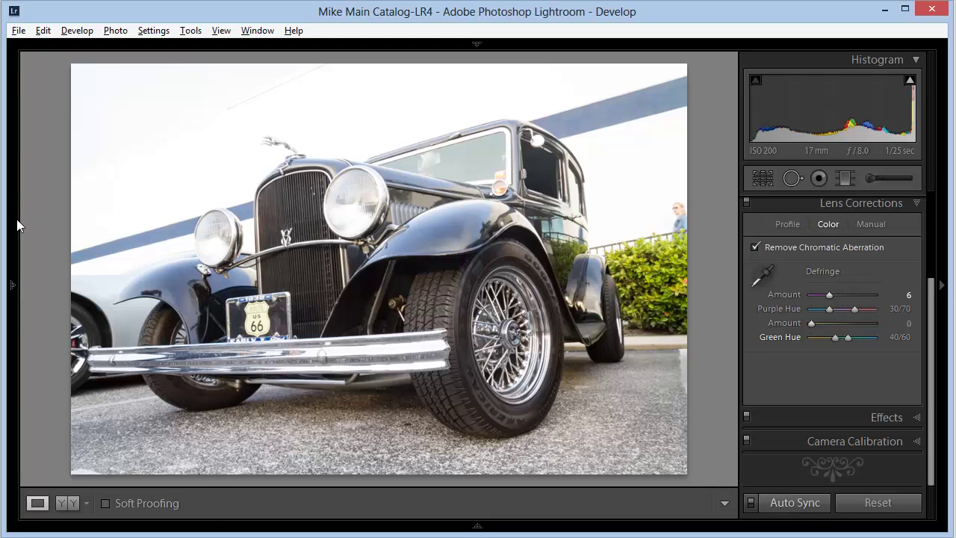
- Create a new user develop preset named 'Prepare for HDR'
{"action": "mouse_move", "coordinate": [16, 219]}
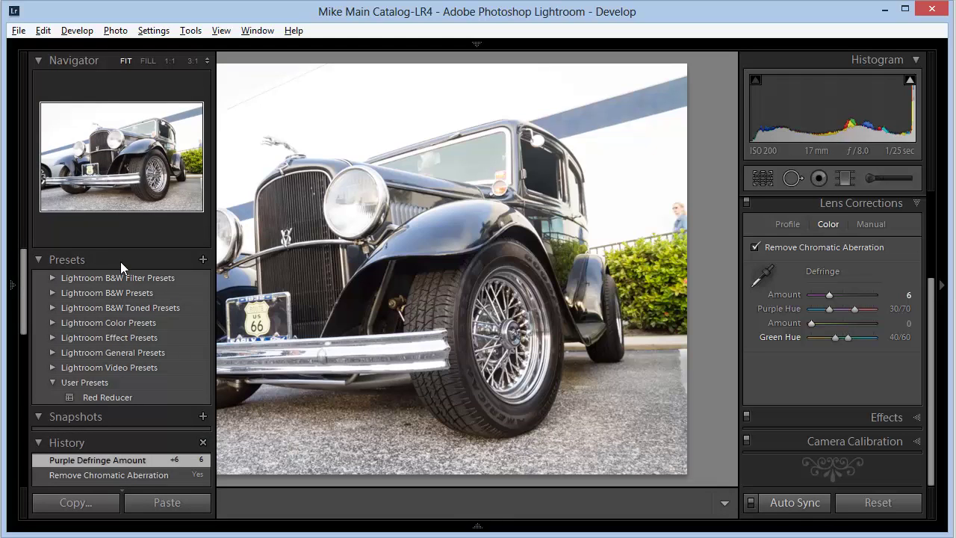
{"action": "left_click", "coordinate": [202, 260]}
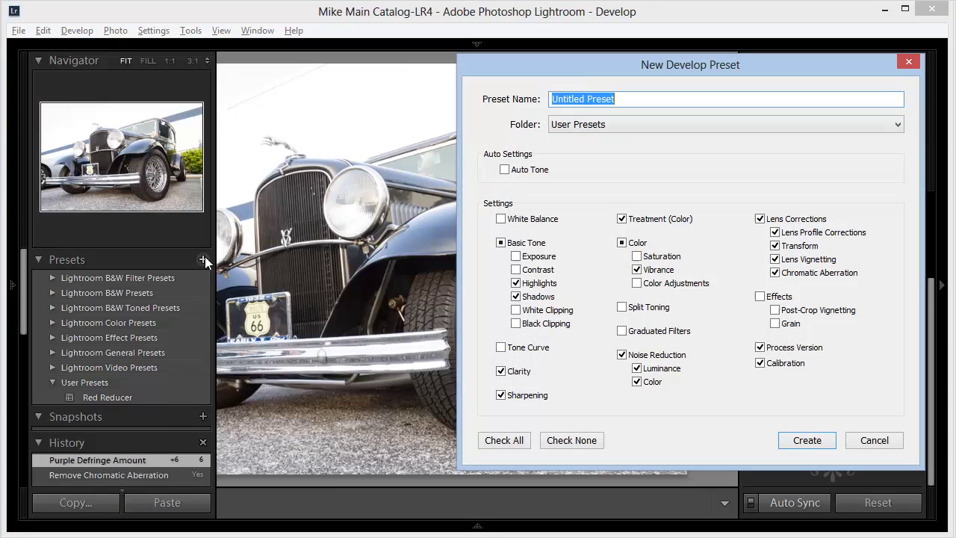
{"action": "type", "text": "Prepare for HDR"}
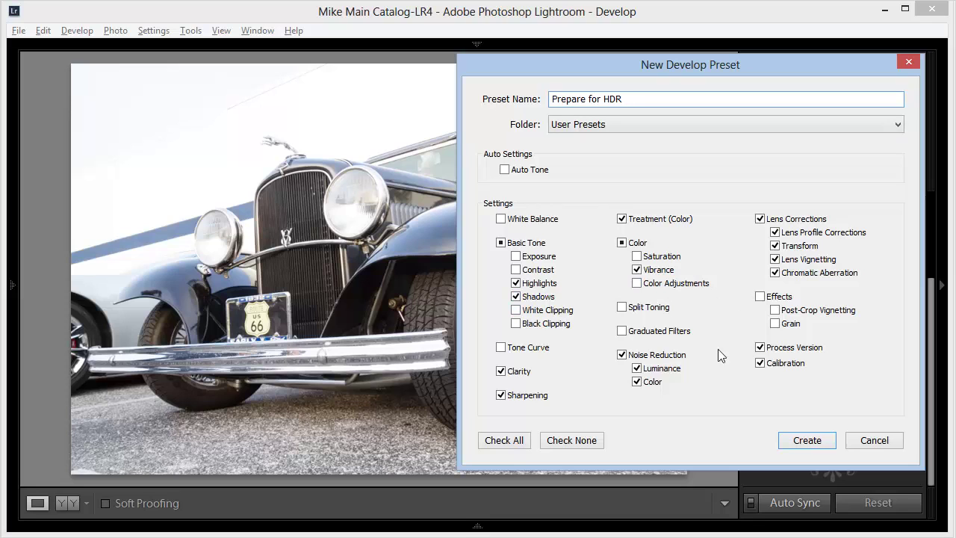
{"action": "left_click", "coordinate": [815, 440]}
- Hide the side panel, return to the Library grid, and select photo 4
{"action": "mouse_move", "coordinate": [15, 282]}
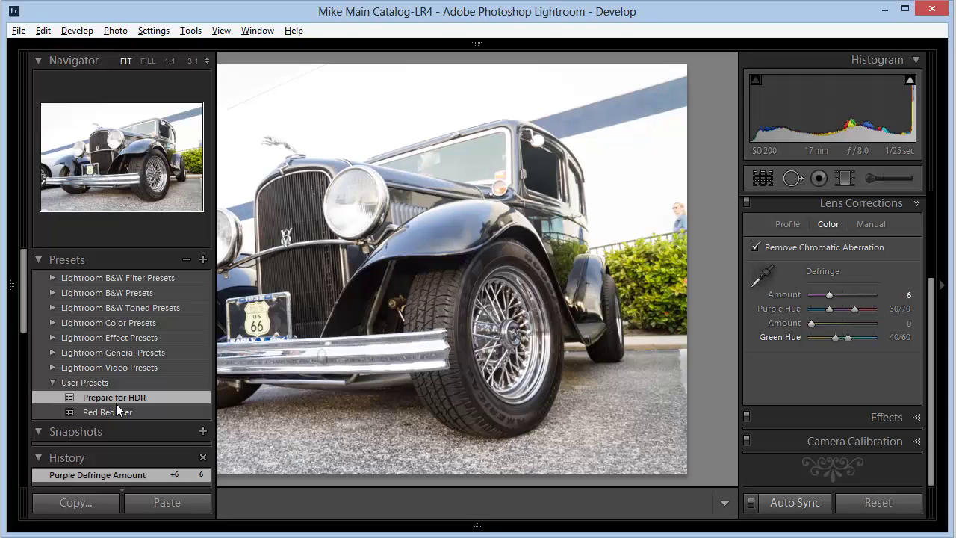
{"action": "key", "text": "F7"}
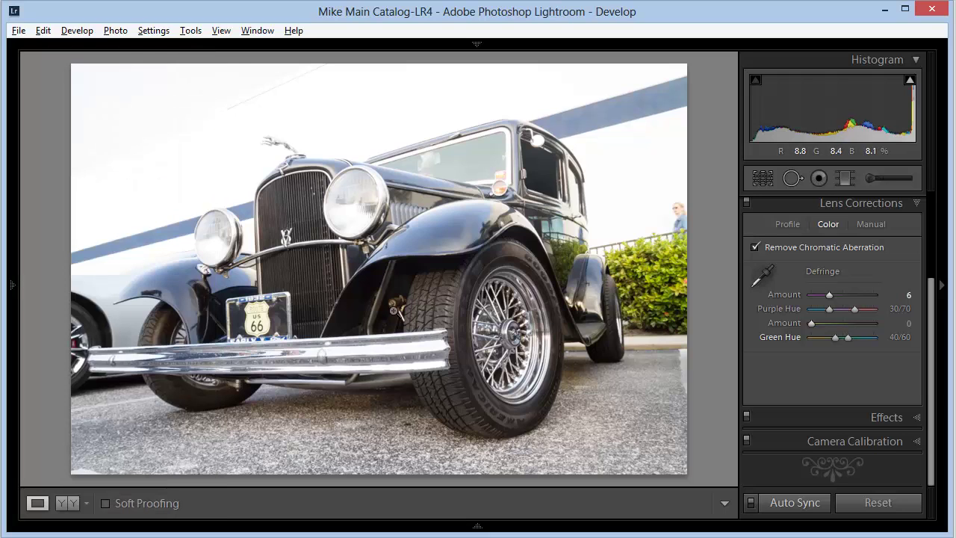
{"action": "key", "text": "g"}
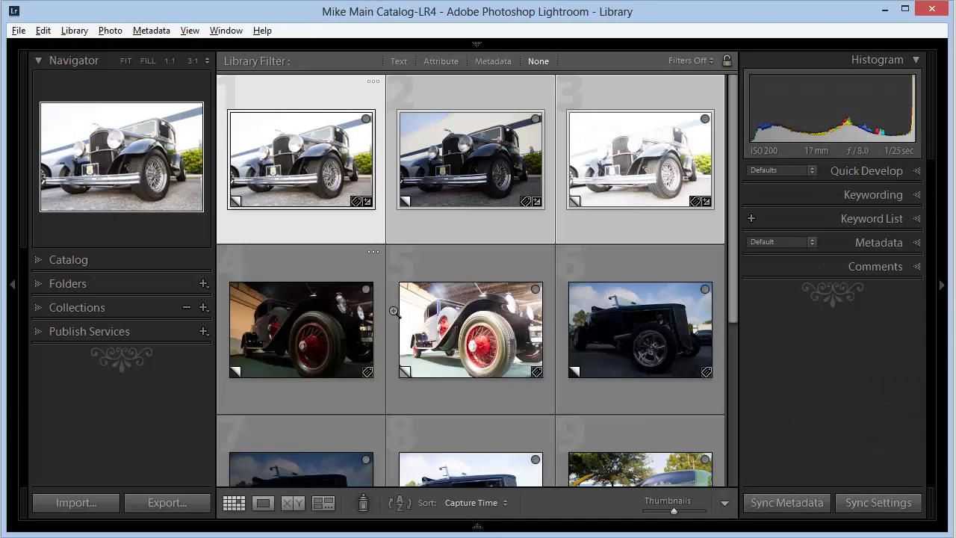
{"action": "left_click", "coordinate": [322, 346]}
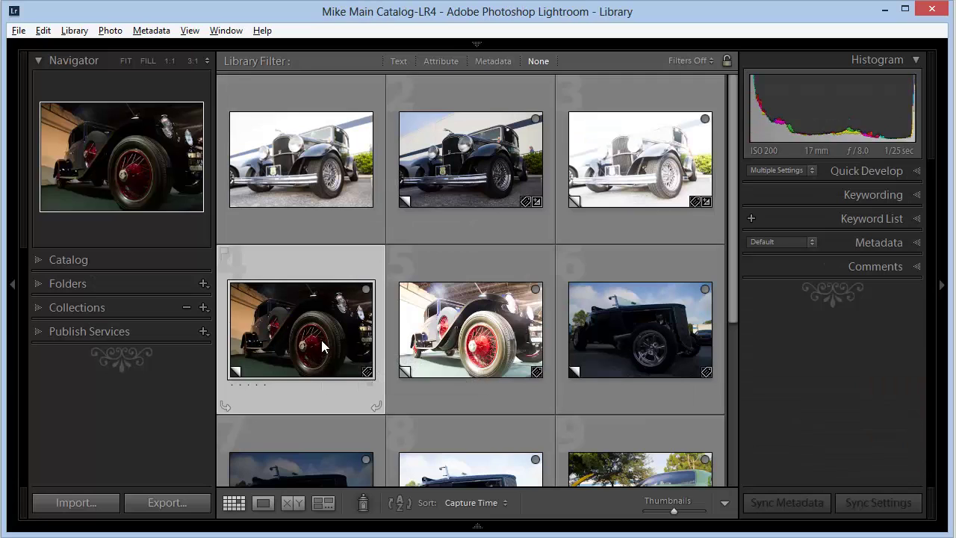
- Select photos 4–6, switch to Develop, and apply the Prepare for HDR user preset
{"action": "left_click", "coordinate": [618, 328], "text": "shift"}
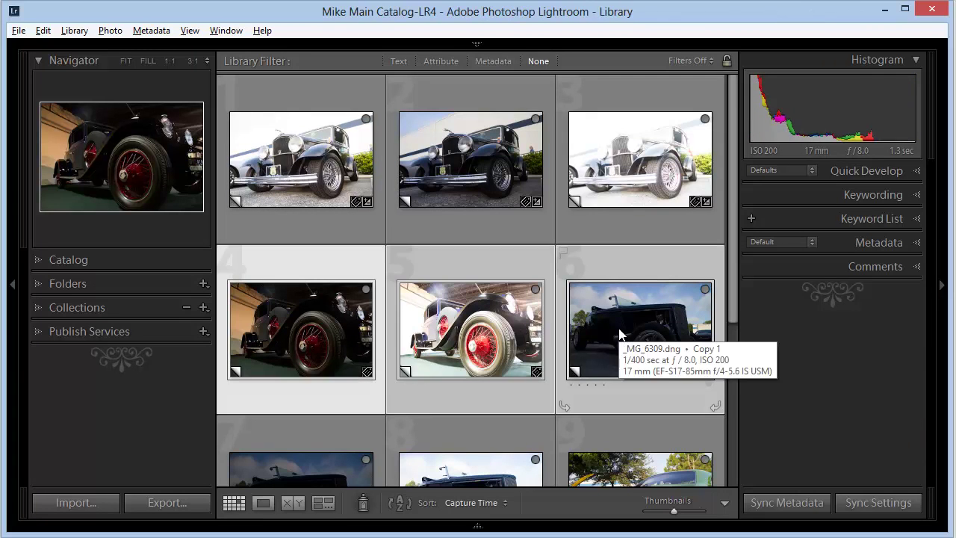
{"action": "key", "text": "d"}
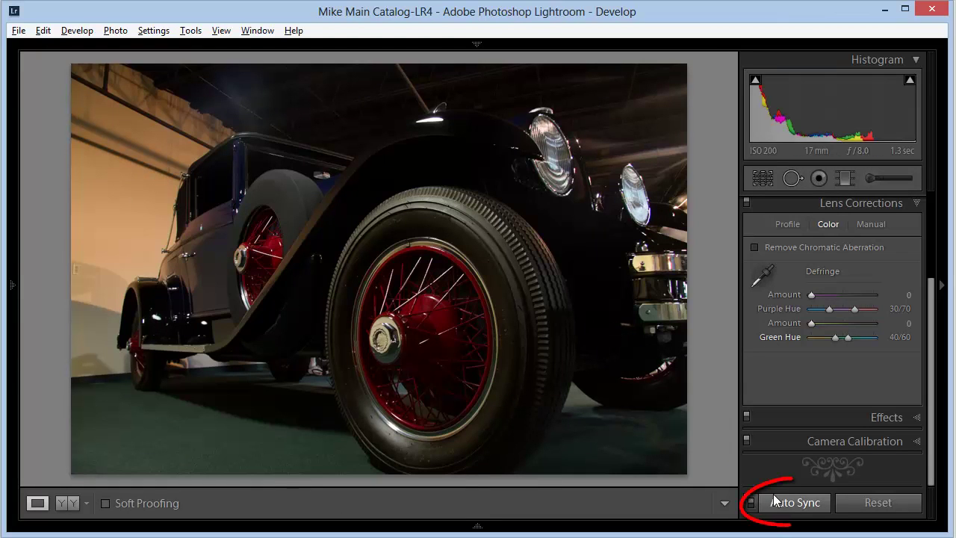
{"action": "mouse_move", "coordinate": [13, 303]}
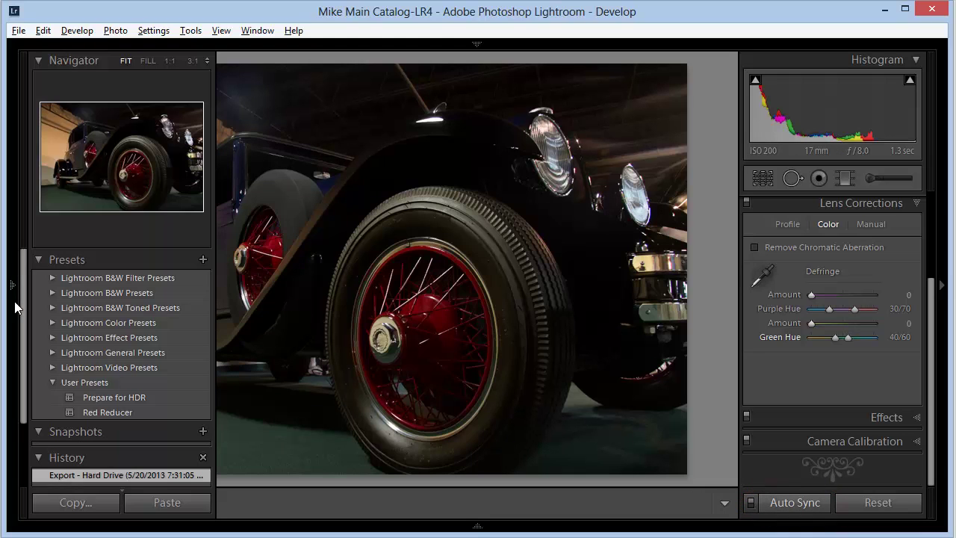
{"action": "left_click", "coordinate": [95, 396]}
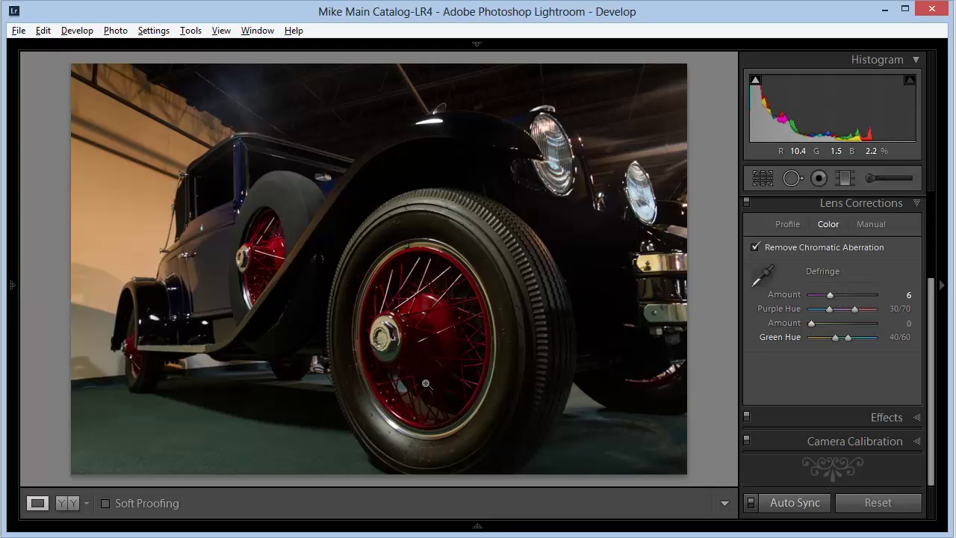
- In the Library grid, select the remaining bracketed hot-rod photos from photo 6 through 11
{"action": "key", "text": "e"}
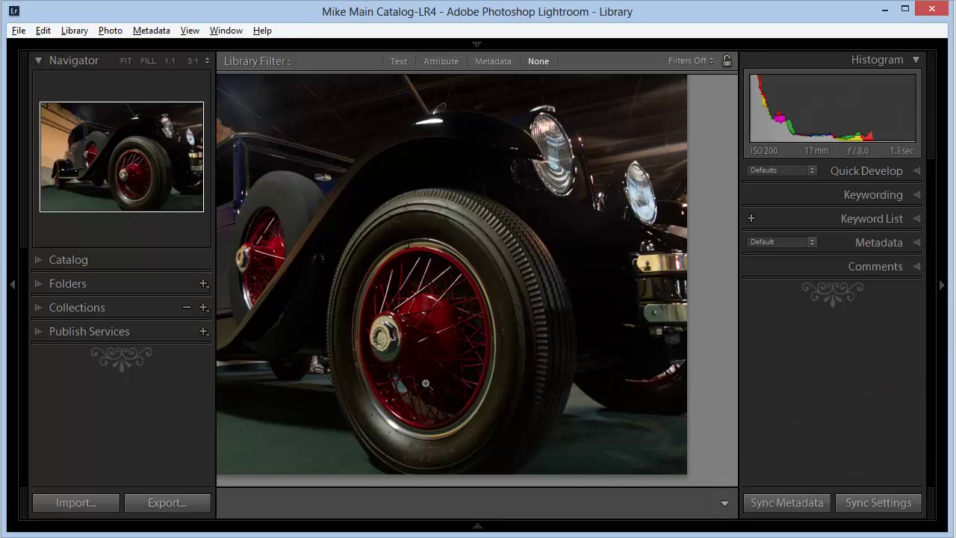
{"action": "key", "text": "g"}
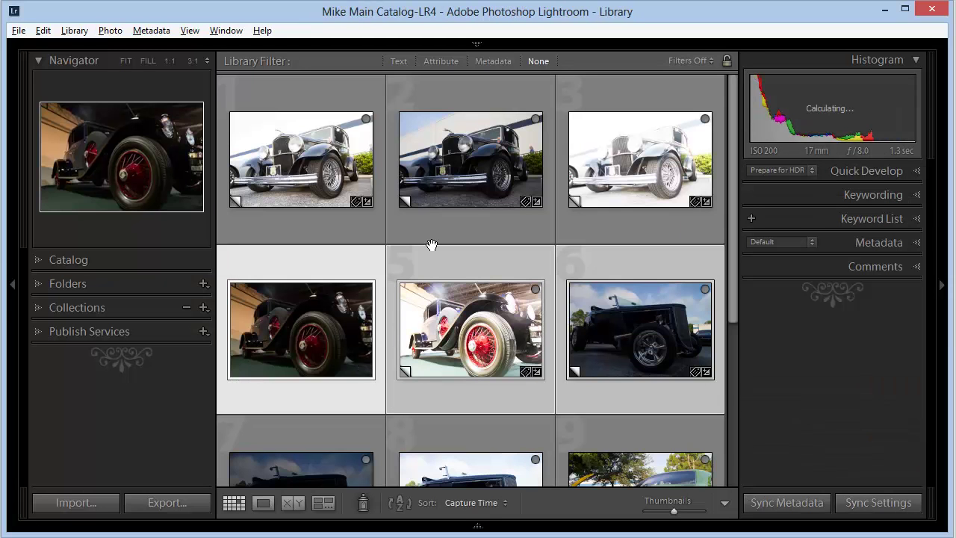
{"action": "scroll", "coordinate": [446, 305], "scroll_direction": "down", "scroll_amount": 2}
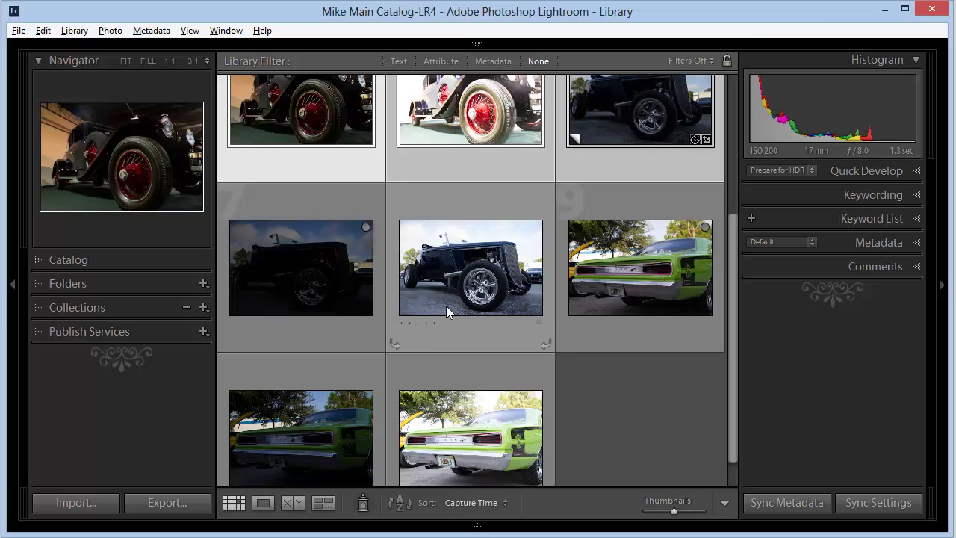
{"action": "left_click", "coordinate": [630, 100]}
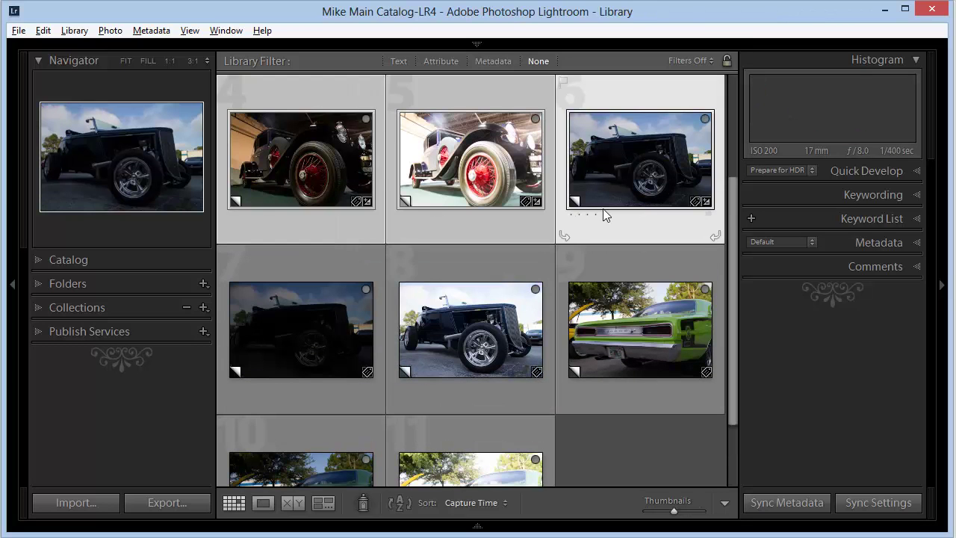
{"action": "left_click", "coordinate": [608, 331]}
{"action": "left_click", "coordinate": [622, 186]}
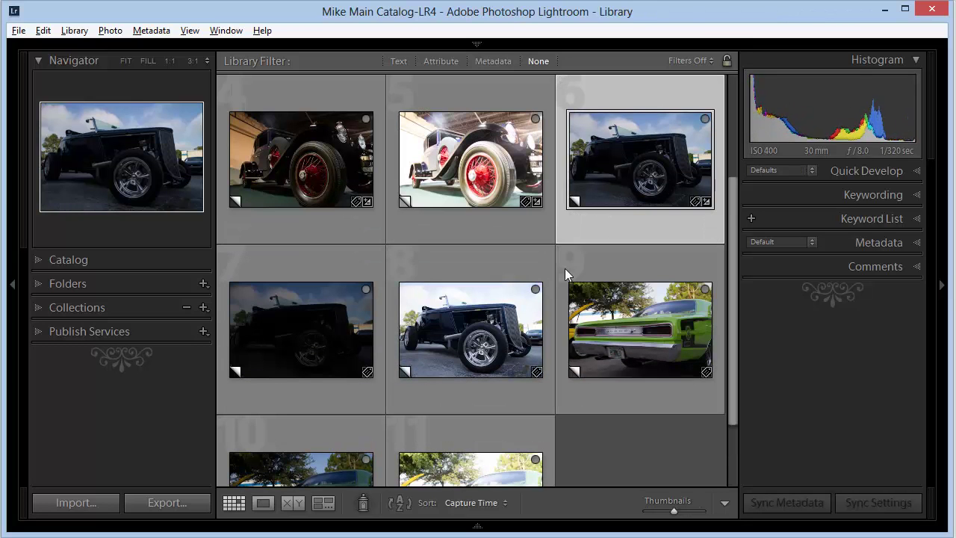
{"action": "left_click", "coordinate": [490, 475], "text": "shift"}
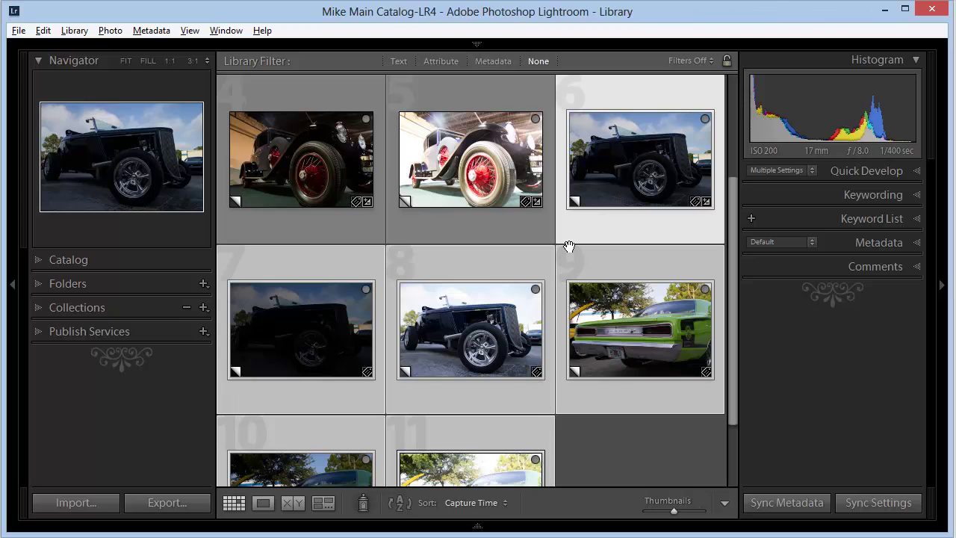
- Apply Develop Settings > User Presets > Prepare for HDR to the selection
{"action": "right_click", "coordinate": [628, 82]}
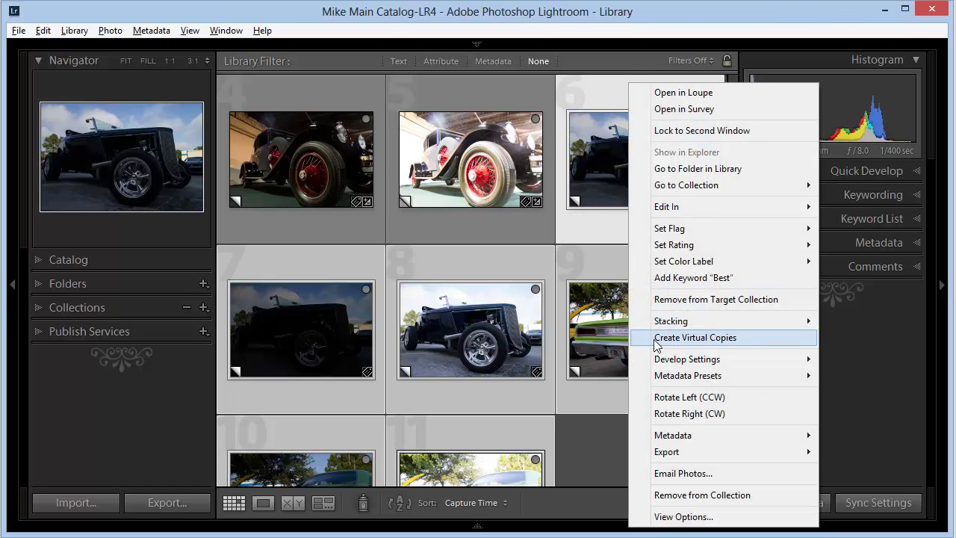
{"action": "mouse_move", "coordinate": [671, 361]}
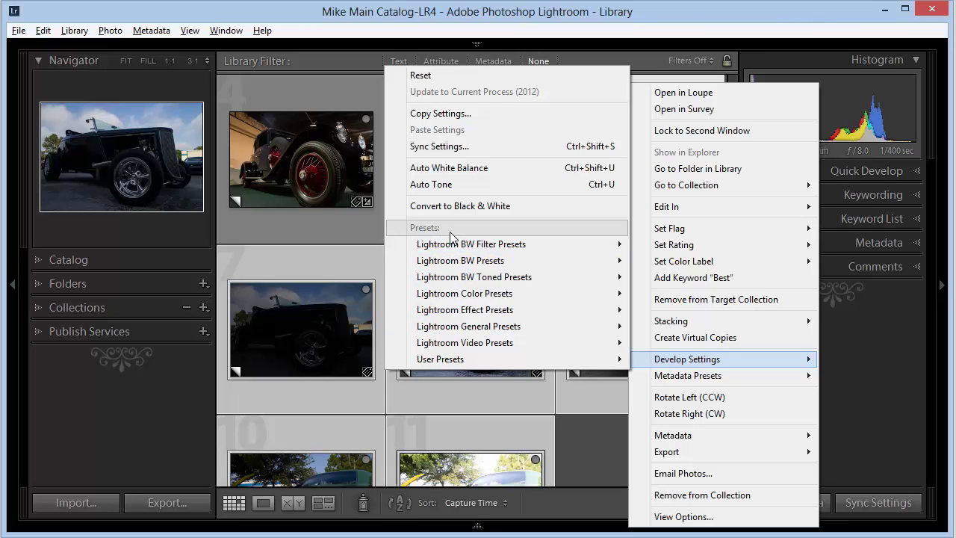
{"action": "mouse_move", "coordinate": [459, 361]}
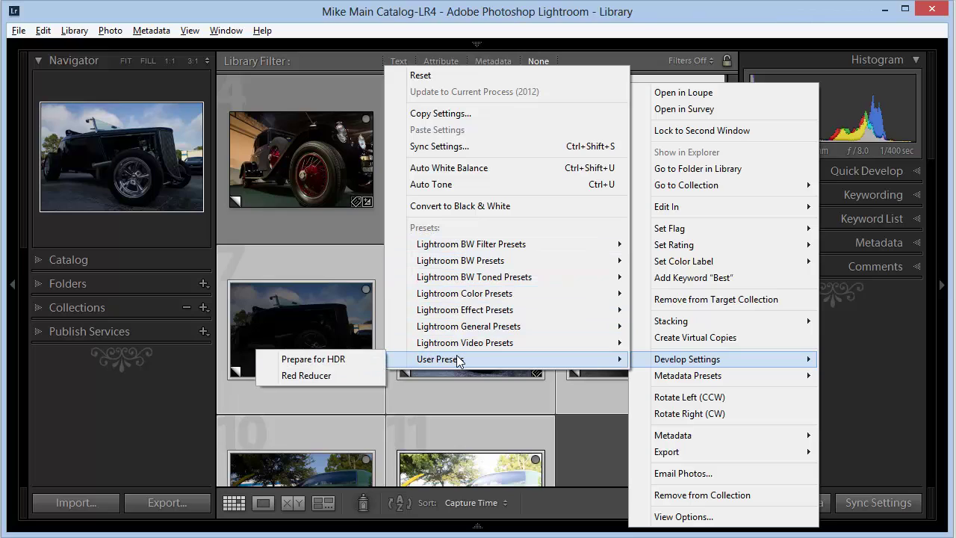
{"action": "left_click", "coordinate": [365, 358]}
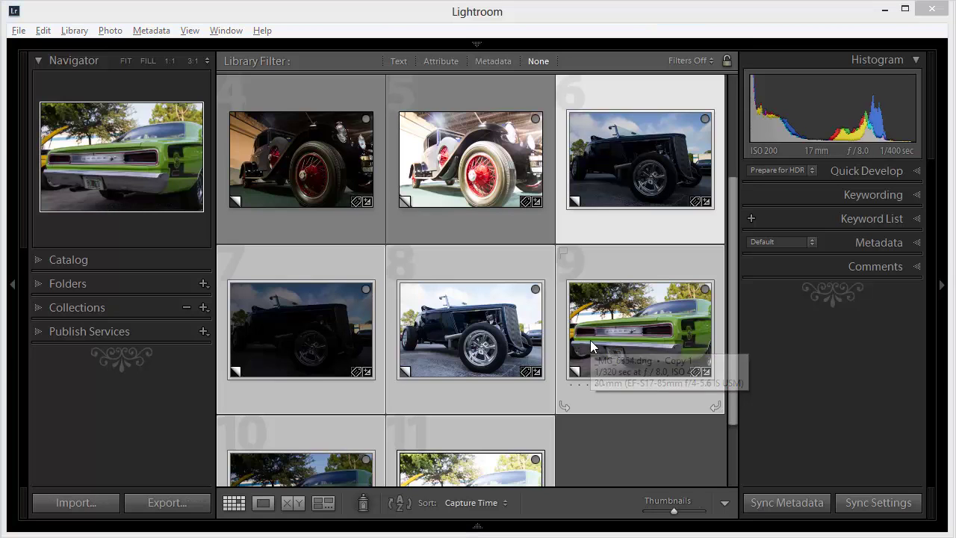
- In Bridge, select _MG_6193 through _MG_6195 and open them in Camera Raw with Ctrl+R
{"action": "key", "text": "alt+Tab"}
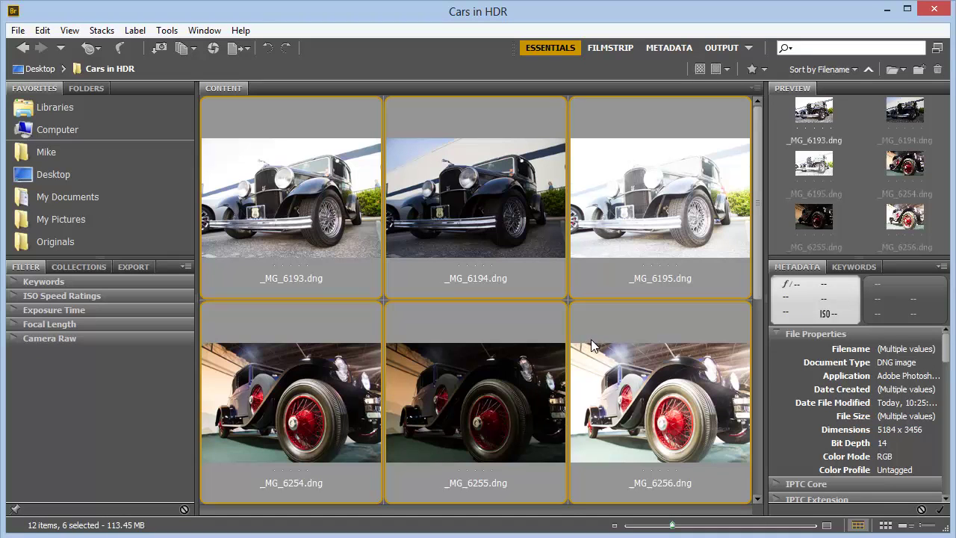
{"action": "left_click", "coordinate": [323, 196]}
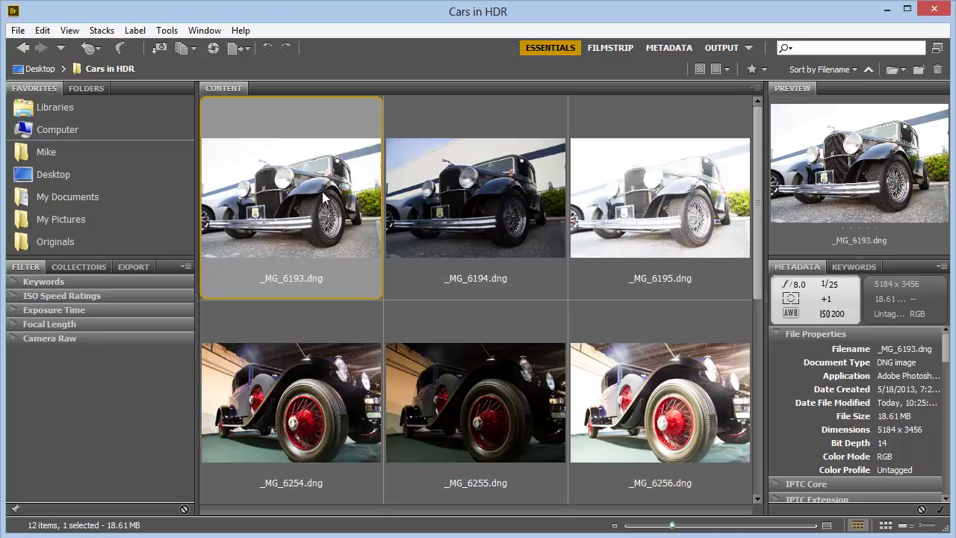
{"action": "left_click", "coordinate": [627, 194], "text": "shift"}
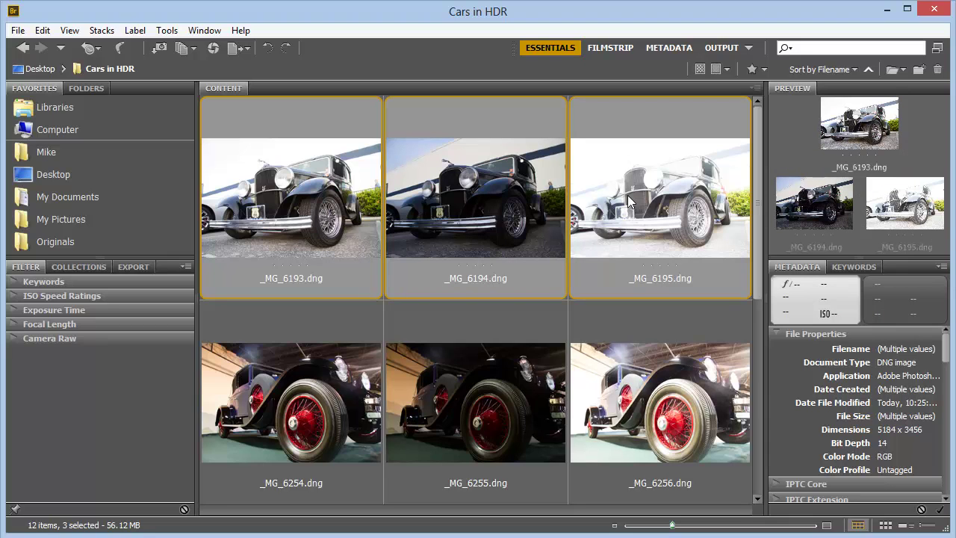
{"action": "key", "text": "ctrl+r"}
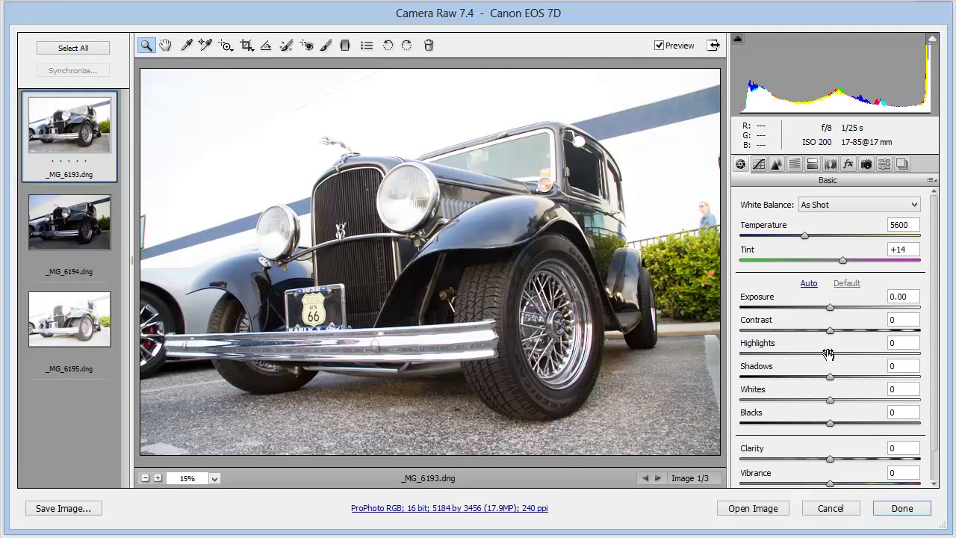
- Set Highlights -6 and Shadows +7, select all three brackets, then cancel Synchronize
{"action": "left_click_drag", "start_coordinate": [829, 353], "coordinate": [838, 378]}
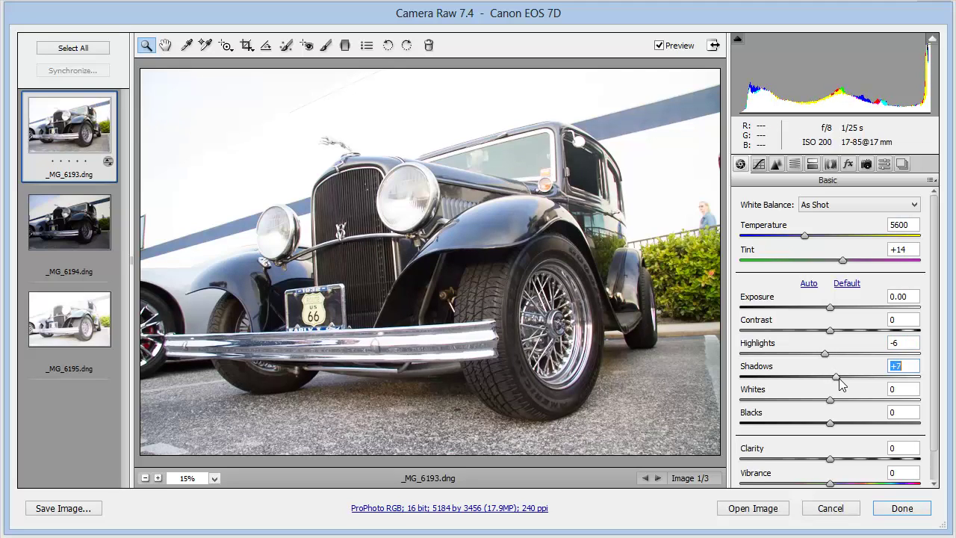
{"action": "left_click", "coordinate": [72, 323], "text": "shift"}
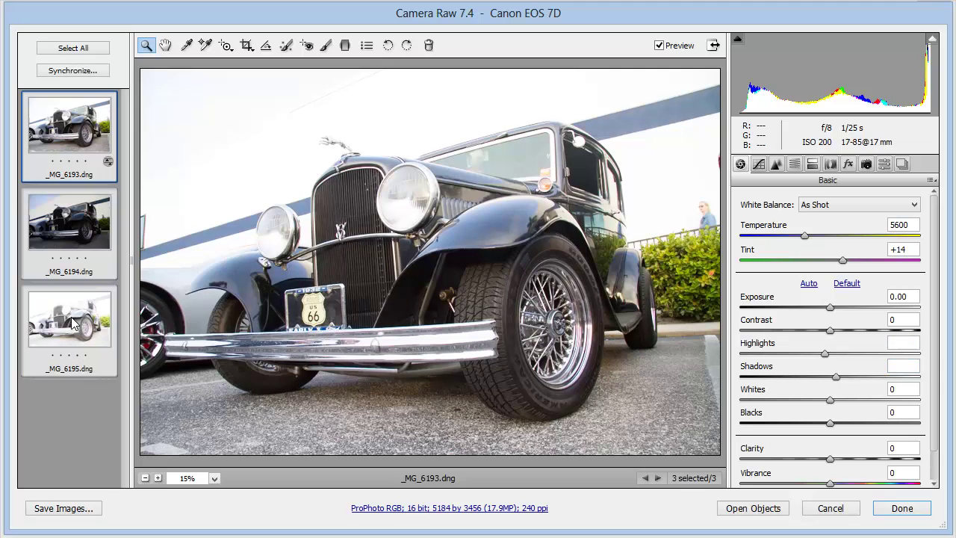
{"action": "left_click", "coordinate": [73, 71]}
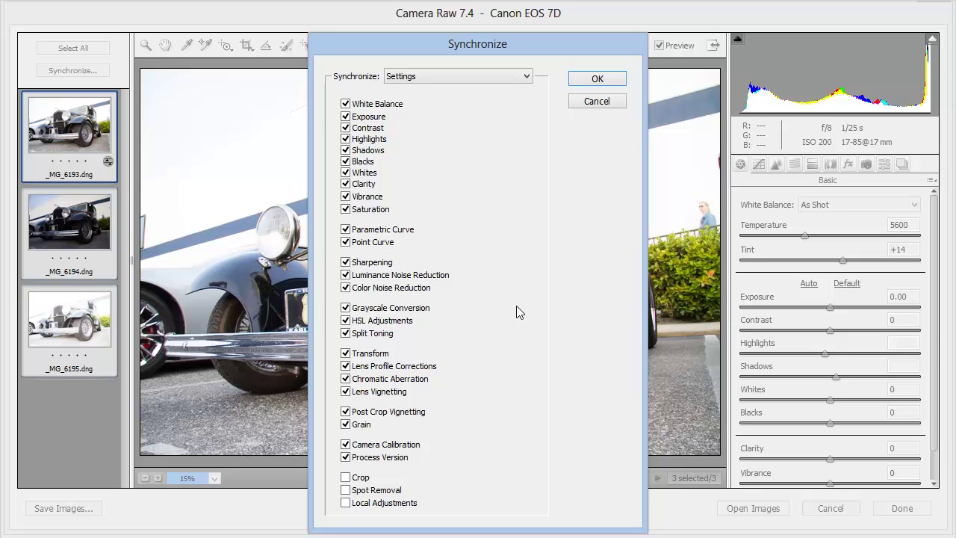
{"action": "left_click", "coordinate": [598, 100]}
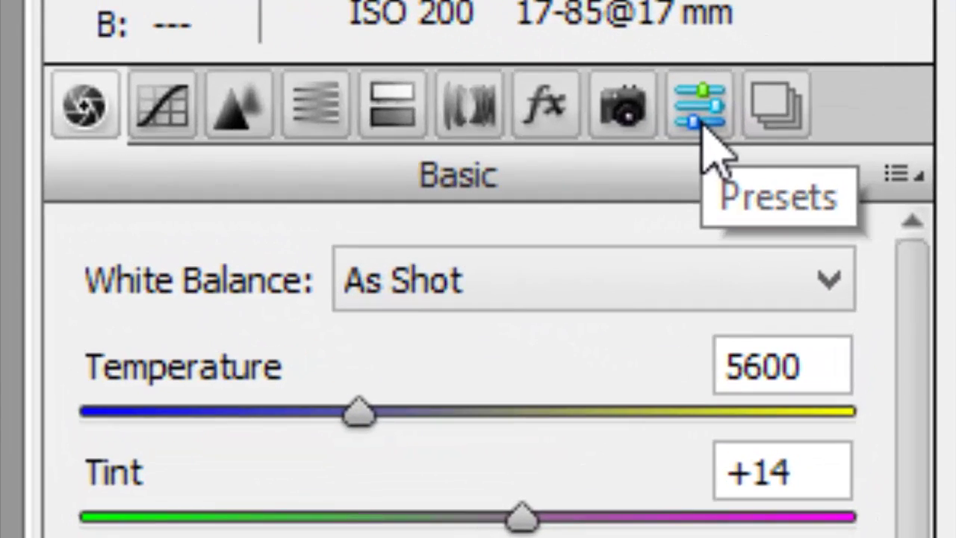
- Apply Prepare for HDR from the Presets tab, synchronize it to all three brackets, and finish with Done
{"action": "left_click", "coordinate": [702, 126]}
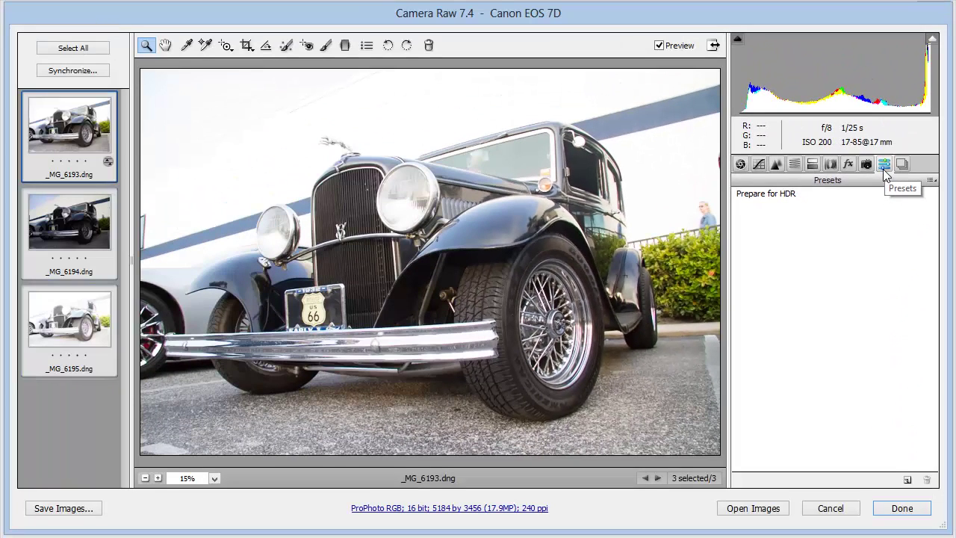
{"action": "left_click", "coordinate": [908, 481]}
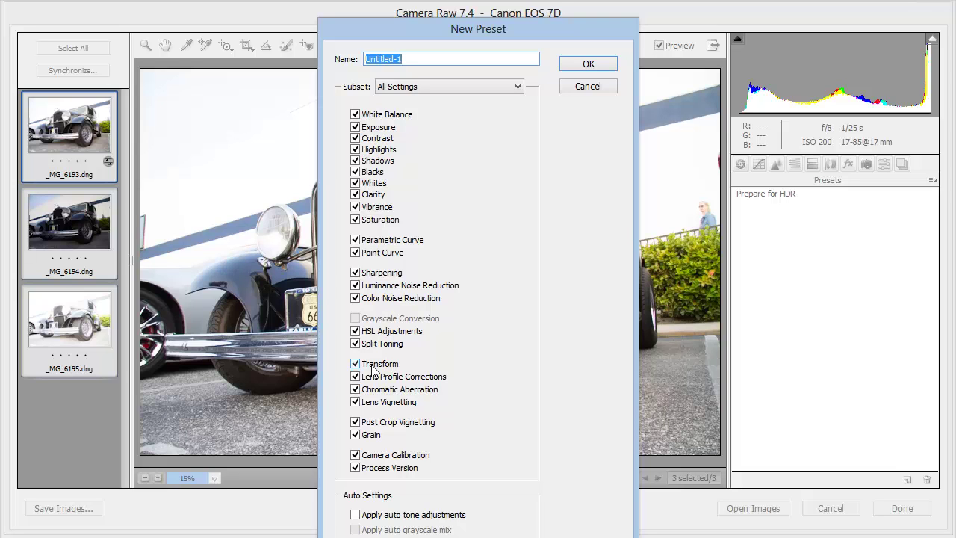
{"action": "left_click", "coordinate": [602, 87]}
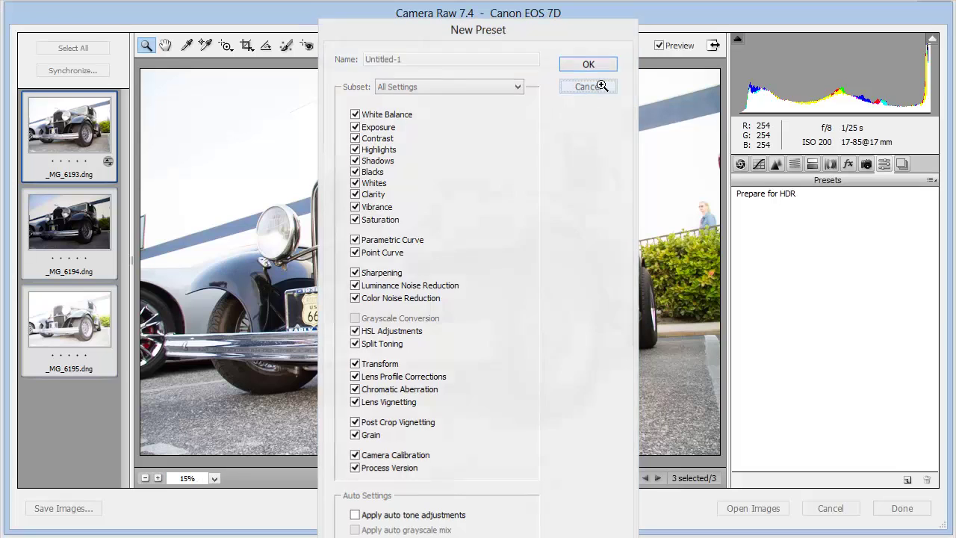
{"action": "left_click", "coordinate": [774, 196]}
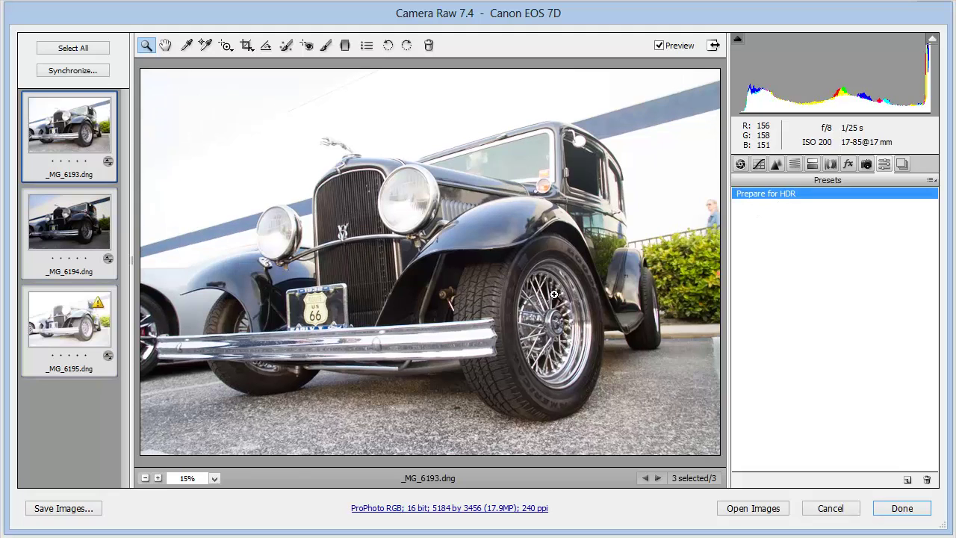
{"action": "left_click", "coordinate": [76, 70]}
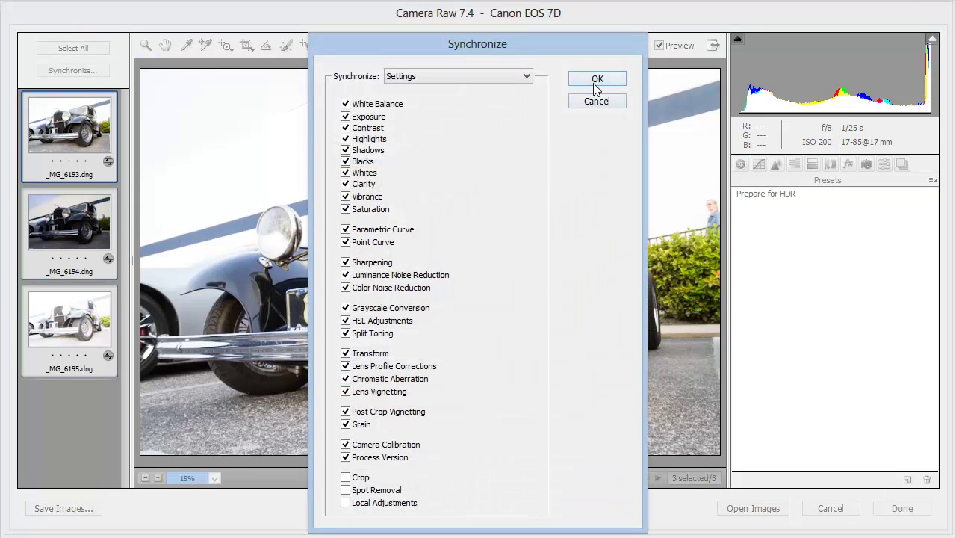
{"action": "left_click", "coordinate": [596, 79]}
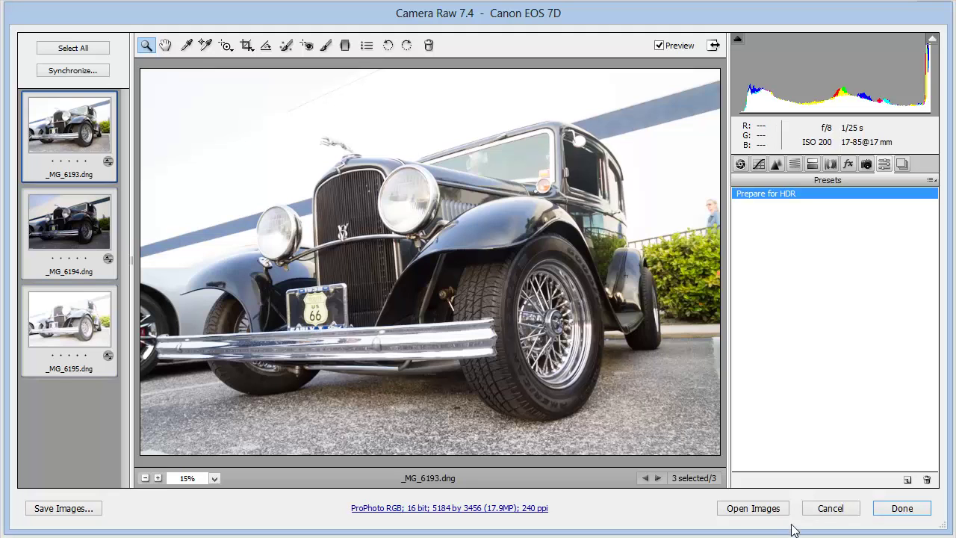
{"action": "left_click", "coordinate": [826, 507]}
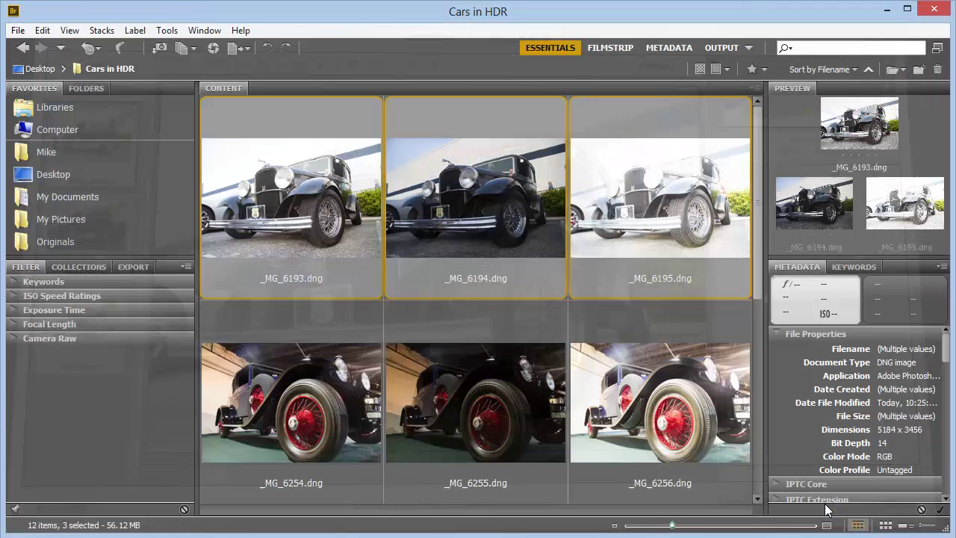
- Select all six DNGs (_MG_6193–_MG_6195 and _MG_6254–_MG_6256) and apply the Prepare for HDR develop setting
{"action": "left_click", "coordinate": [646, 402], "text": "shift"}
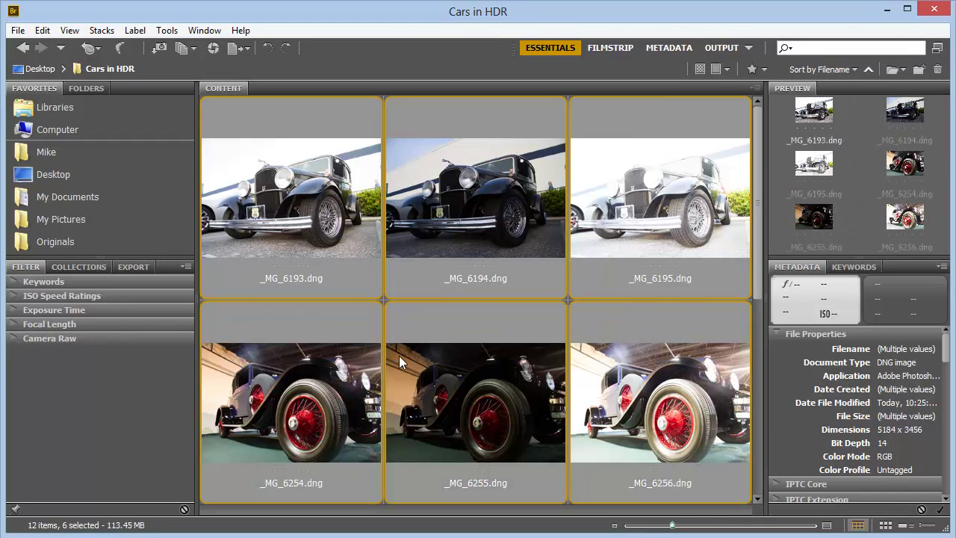
{"action": "right_click", "coordinate": [501, 100]}
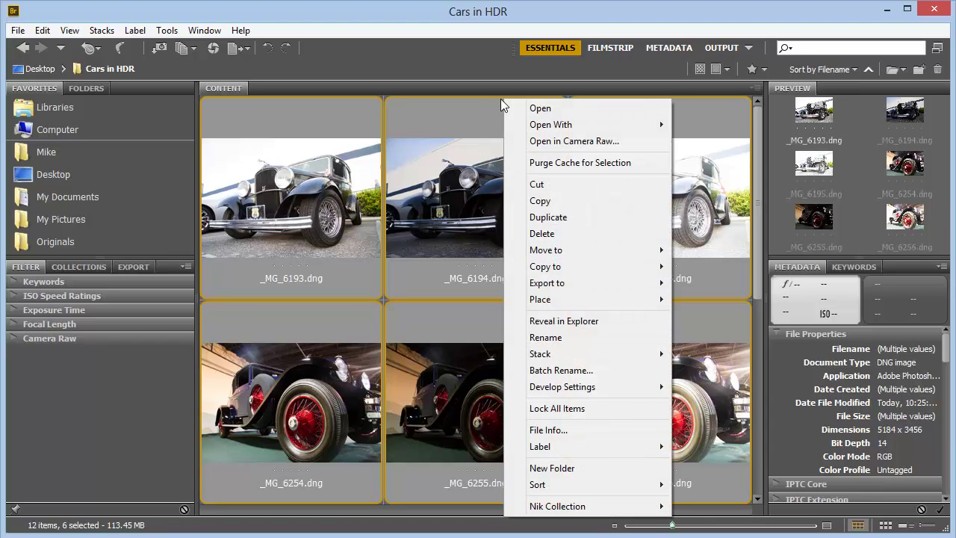
{"action": "mouse_move", "coordinate": [575, 389]}
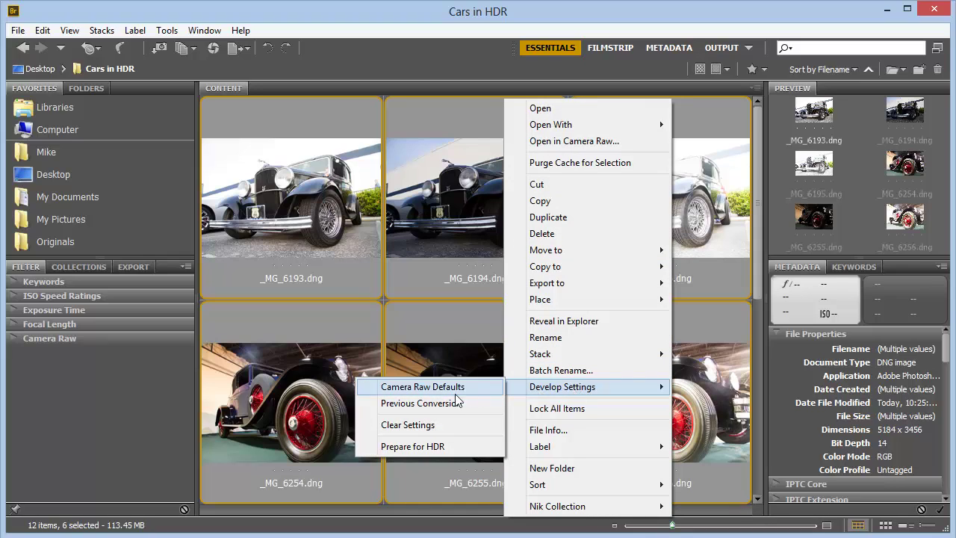
{"action": "left_click", "coordinate": [443, 447]}
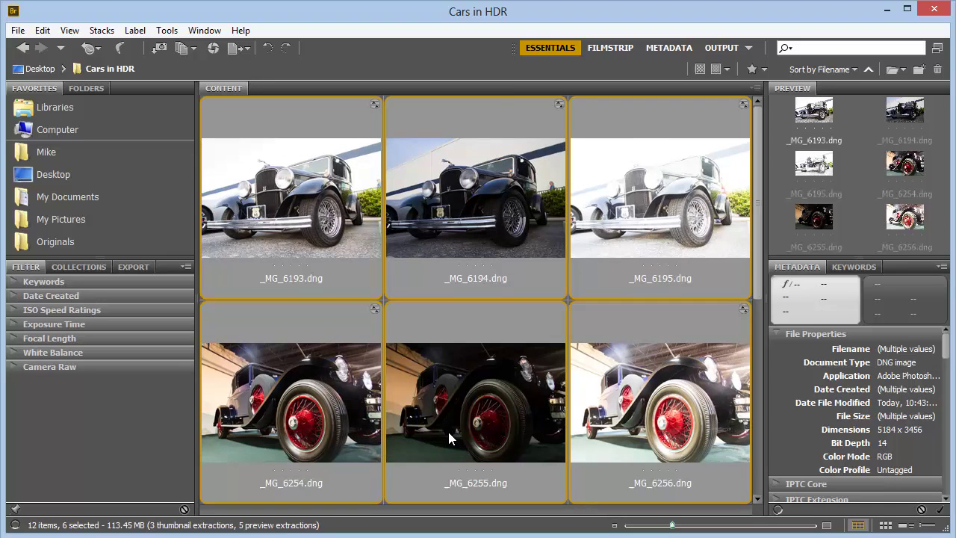